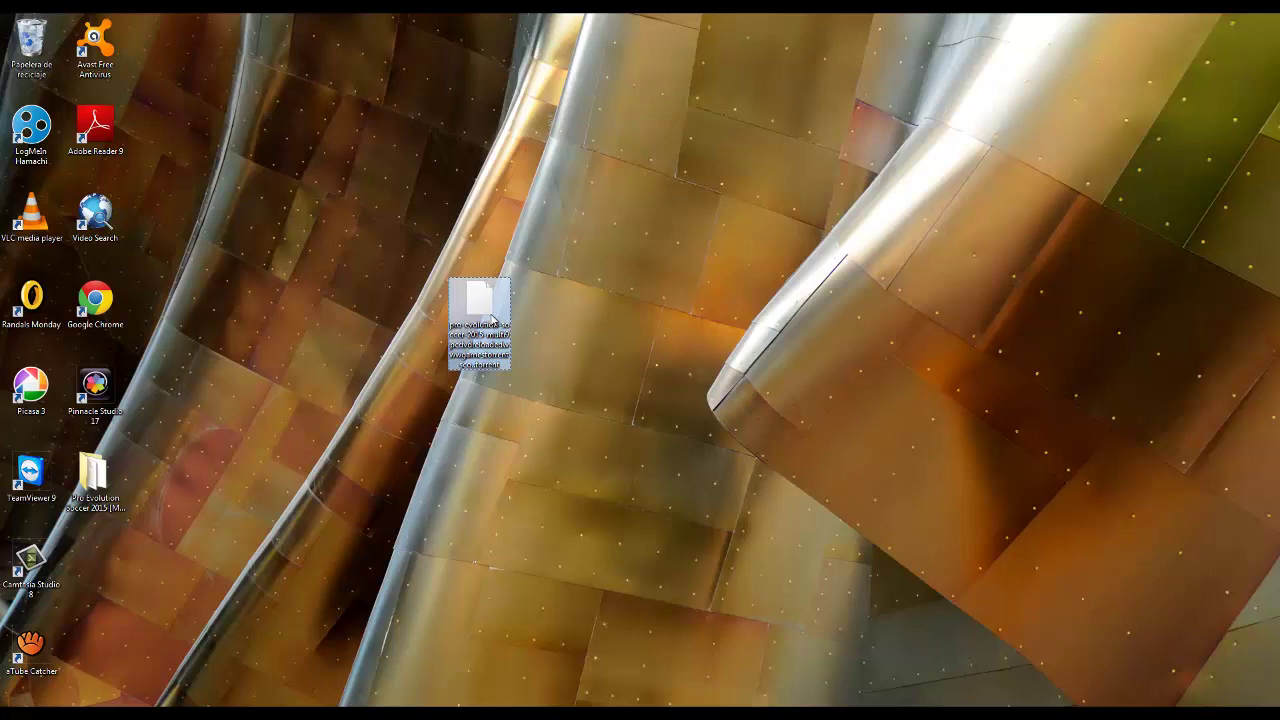
pyautogui.click(737, 244)
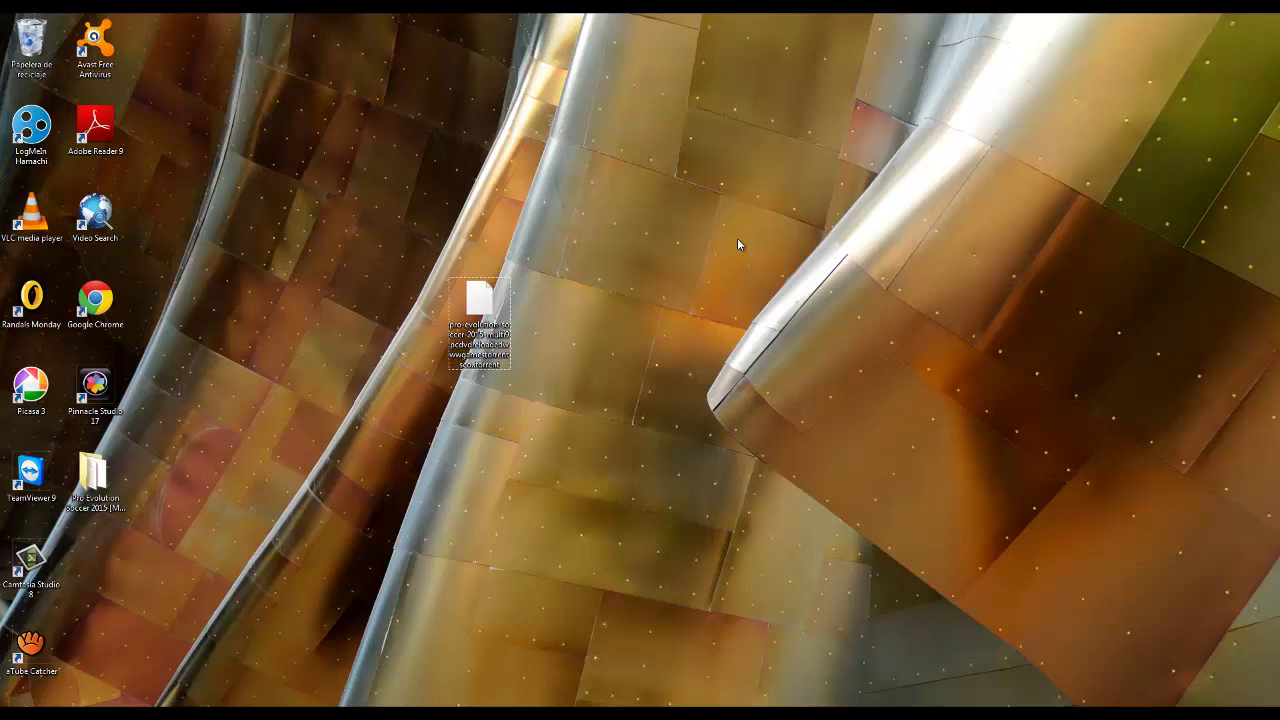
pyautogui.click(478, 333)
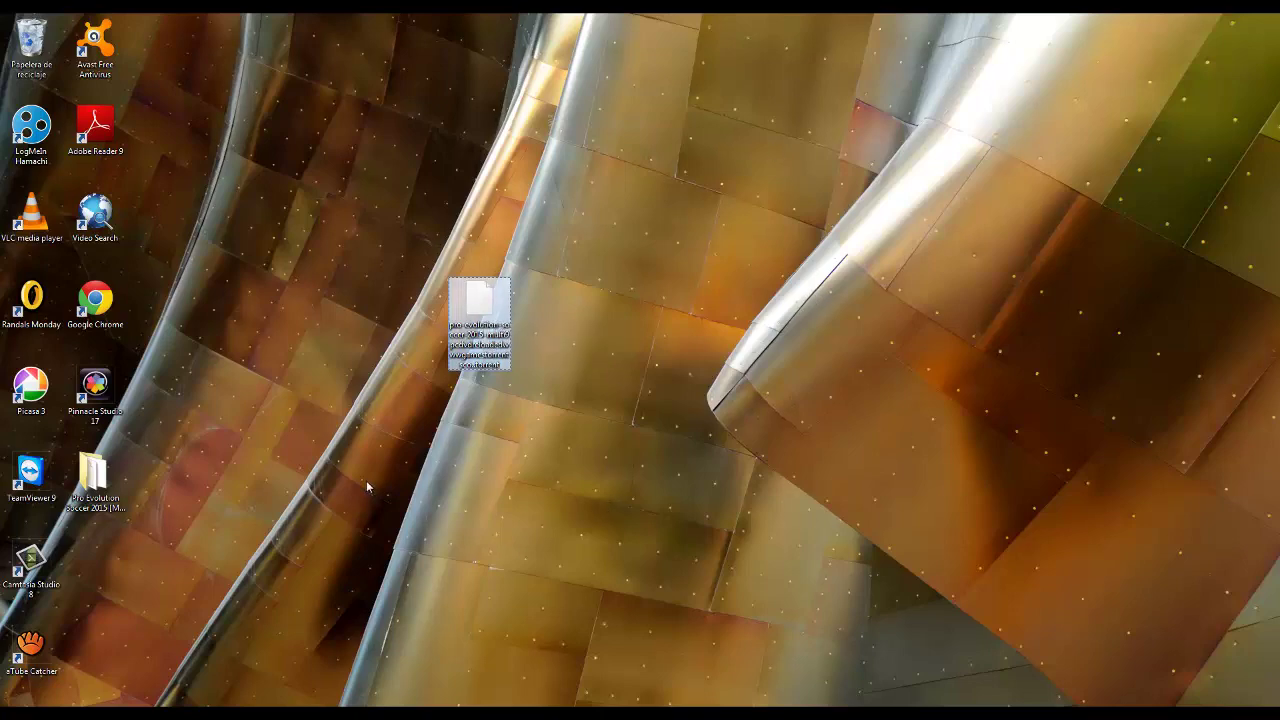
# Open the Pro Evolution Soccer 2015 folder from the desktop, maximize its window and look through the files
pyautogui.doubleClick(105, 490)
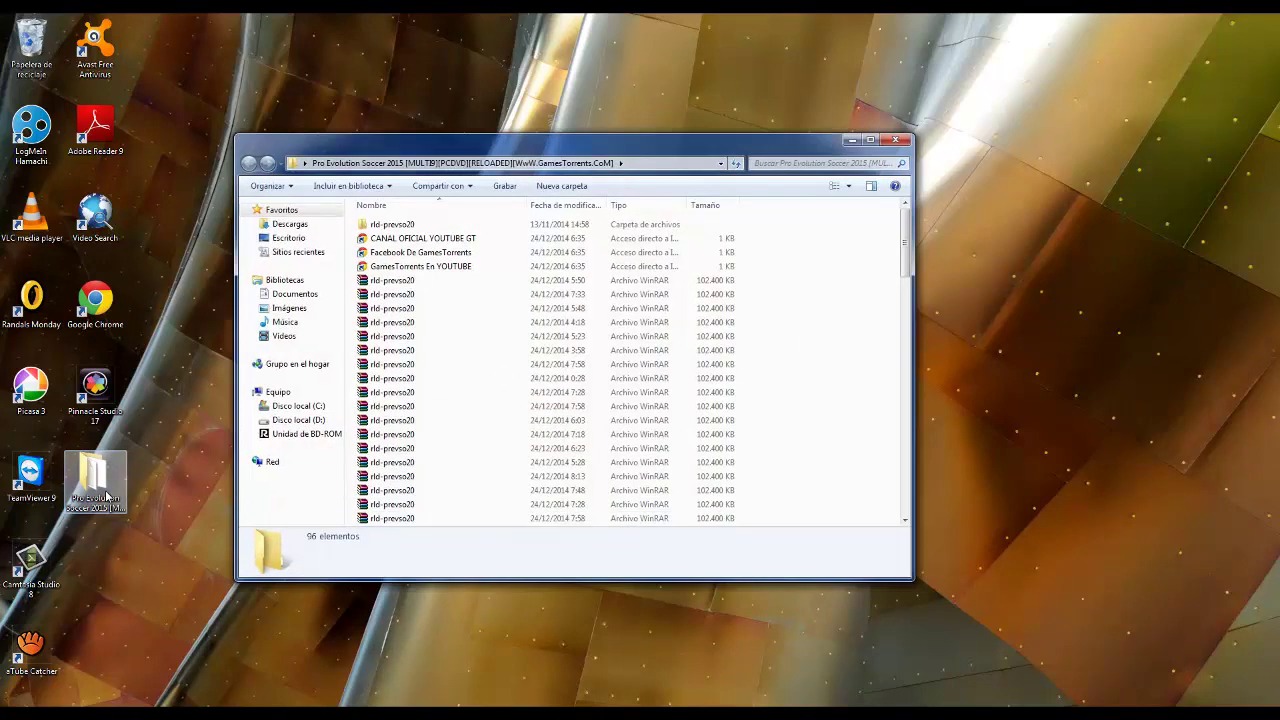
pyautogui.click(869, 140)
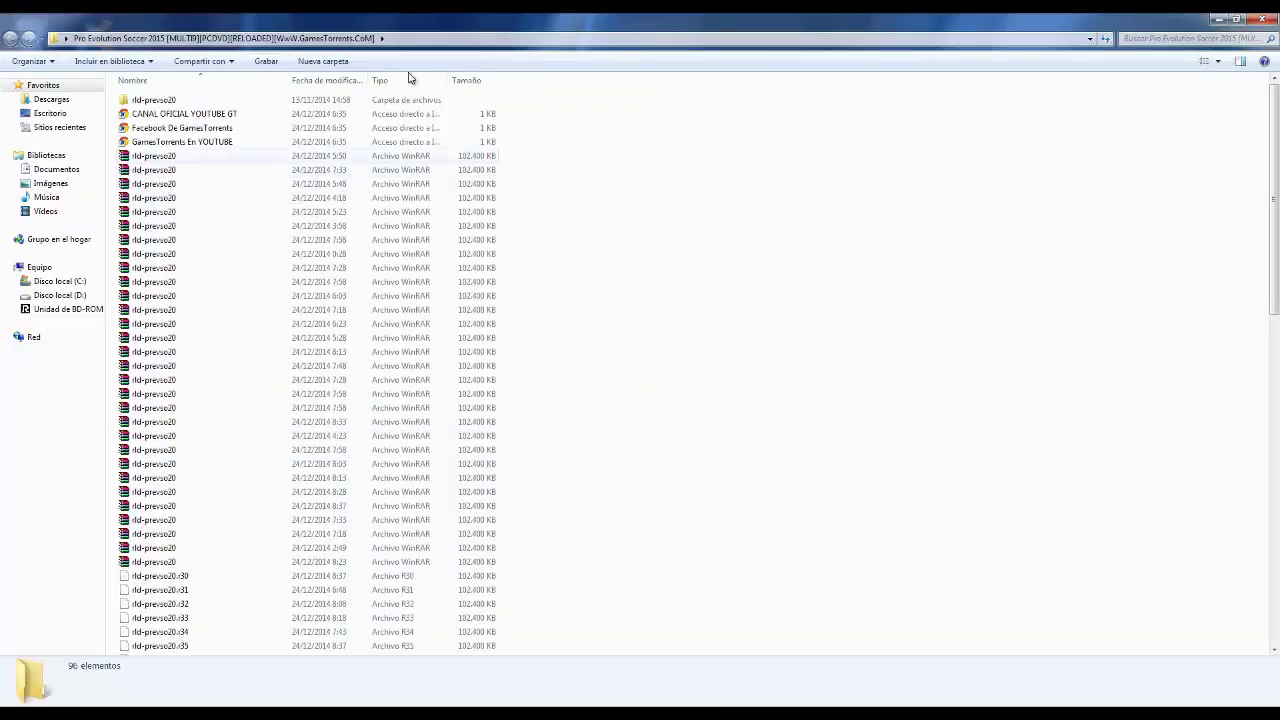
pyautogui.scroll(-15, 640, 225)
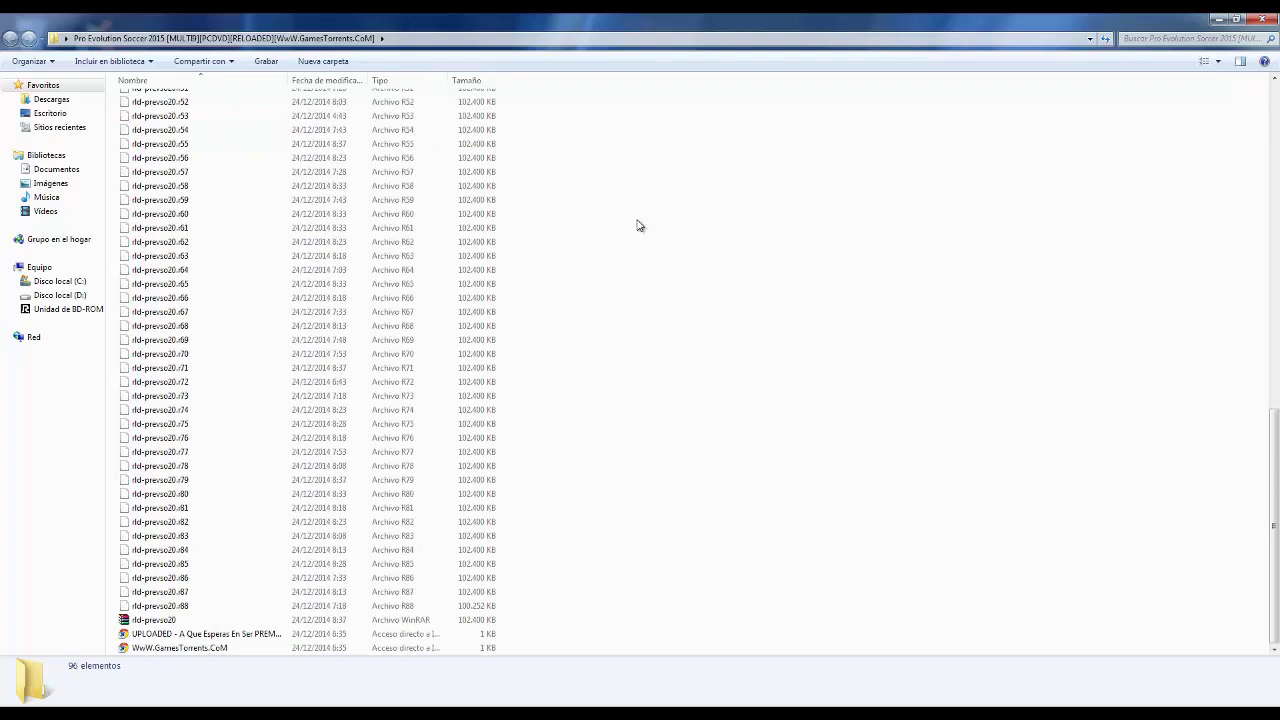
pyautogui.scroll(18, 640, 225)
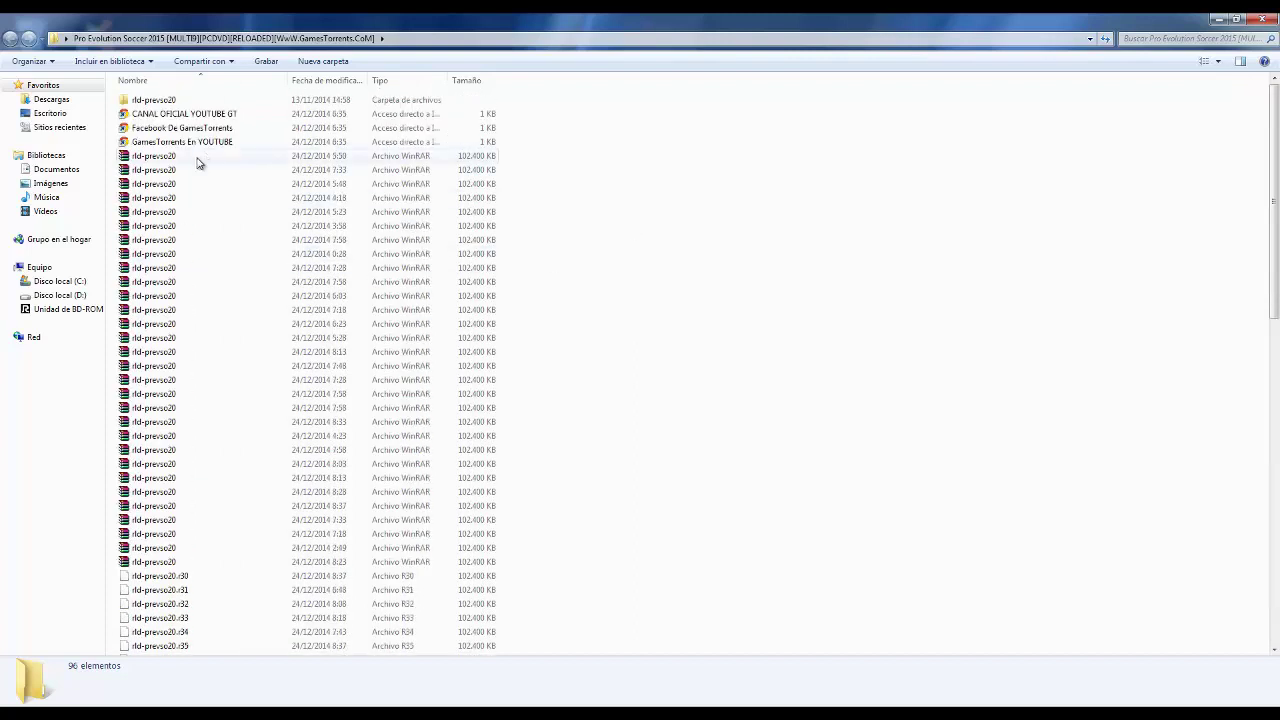
# Examine the numbered rld-prevso20 archive parts and the extraction options available for the first archive
pyautogui.click(198, 158)
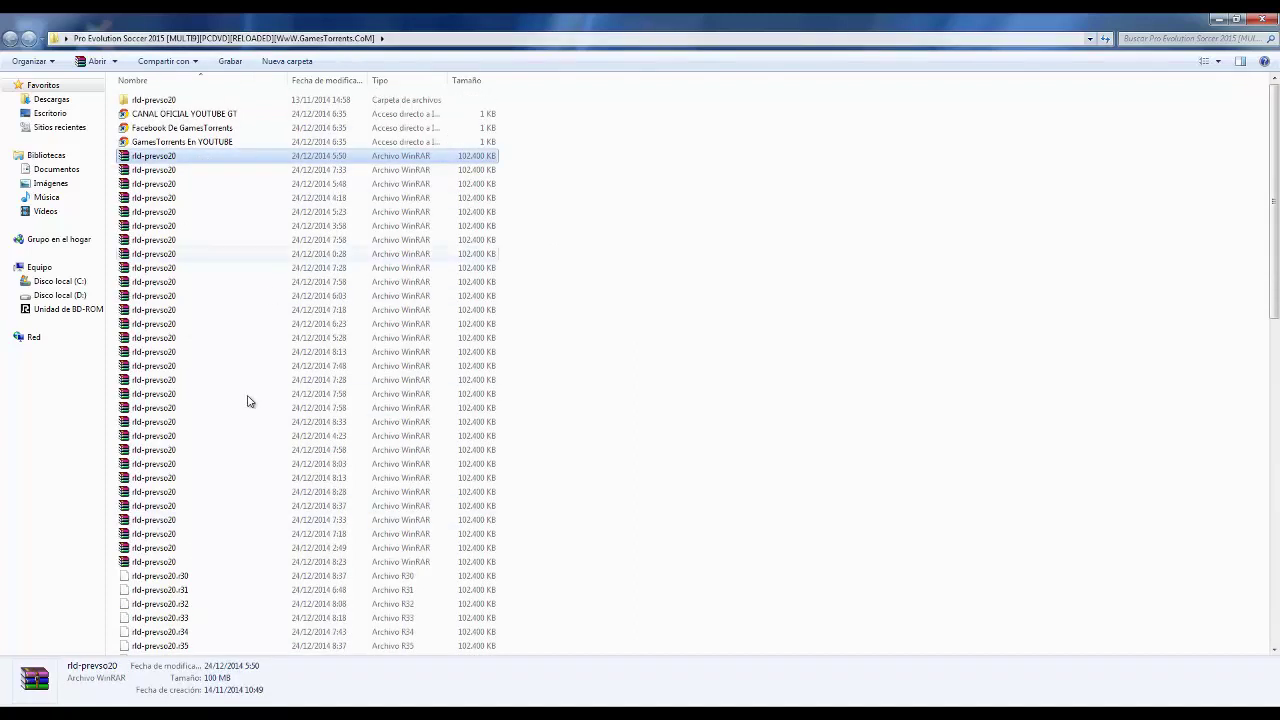
pyautogui.scroll(-11, 245, 414)
pyautogui.scroll(11, 245, 414)
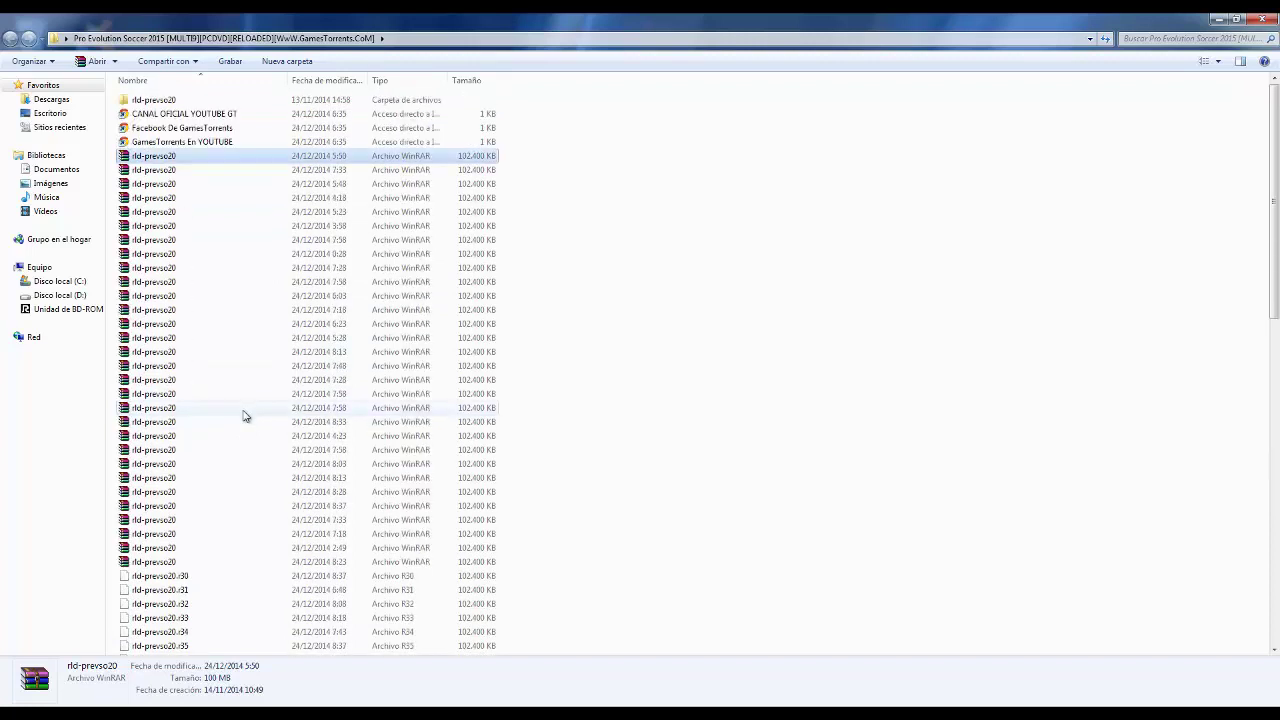
pyautogui.scroll(-11, 245, 414)
pyautogui.scroll(11, 223, 375)
pyautogui.rightClick(214, 163)
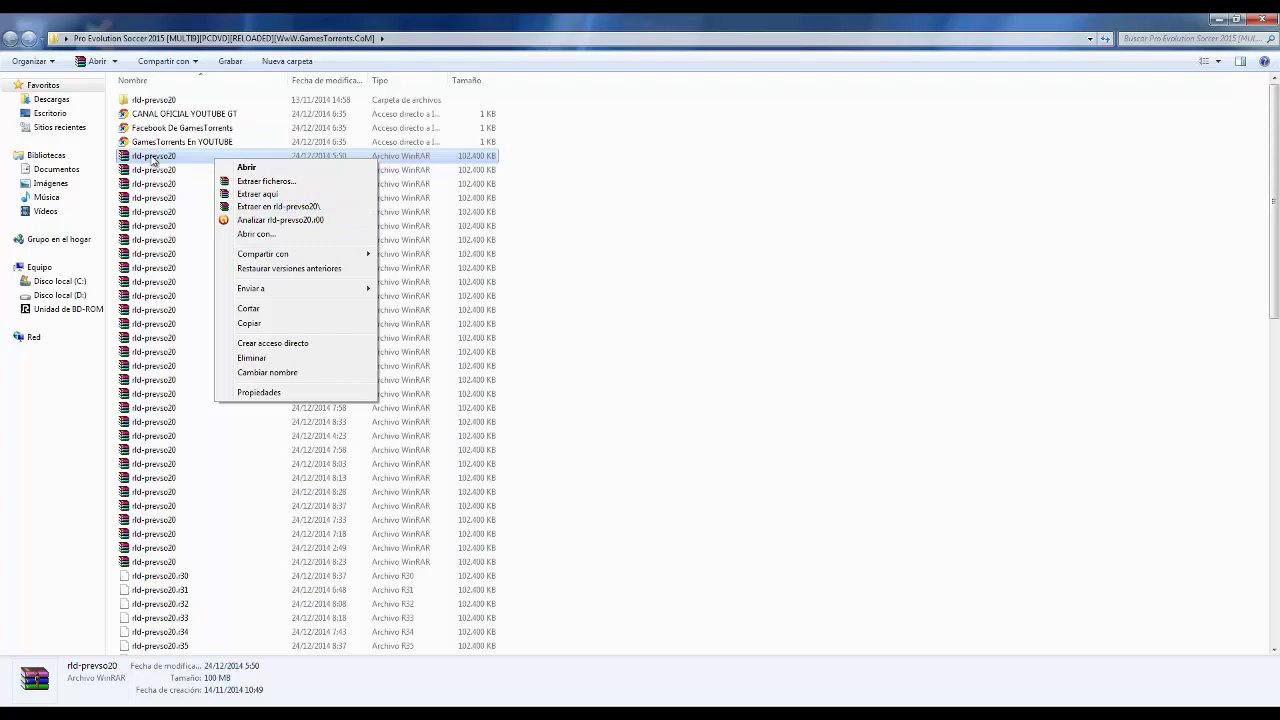
# Open the rld-prevso20 subfolder and locate the rld-prevso20 ISO image inside it
pyautogui.click(158, 102)
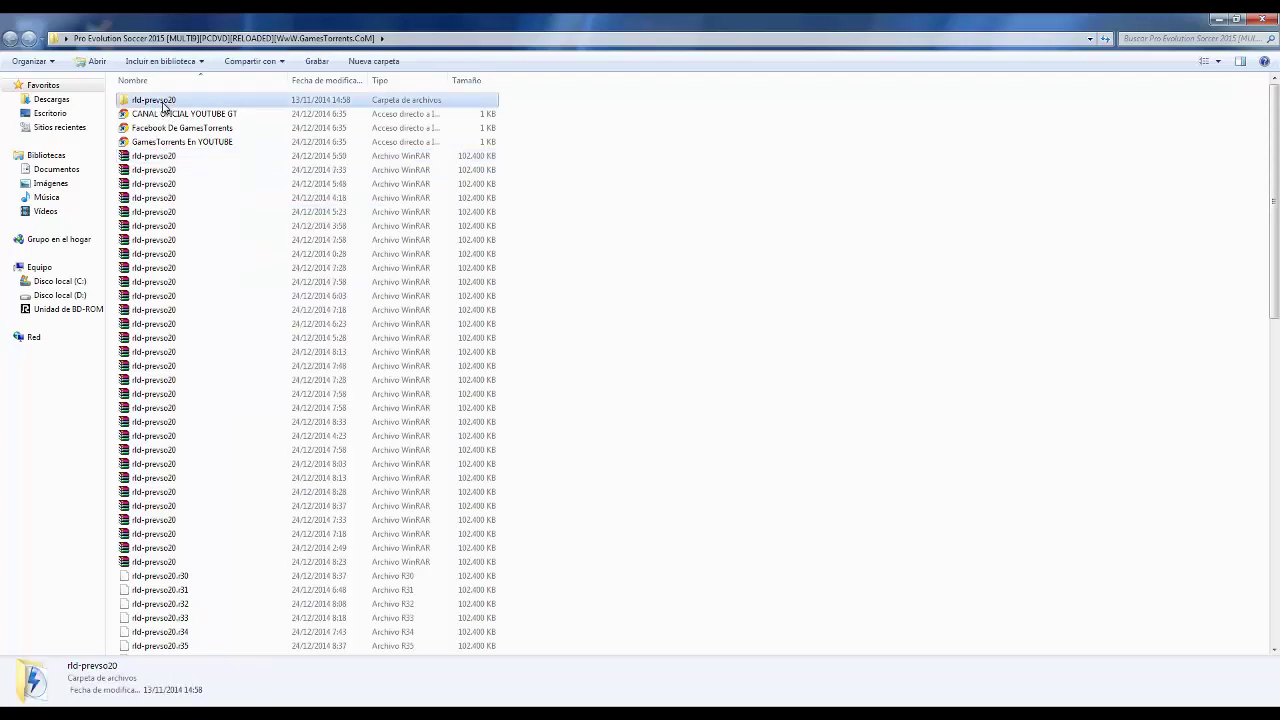
pyautogui.doubleClick(160, 102)
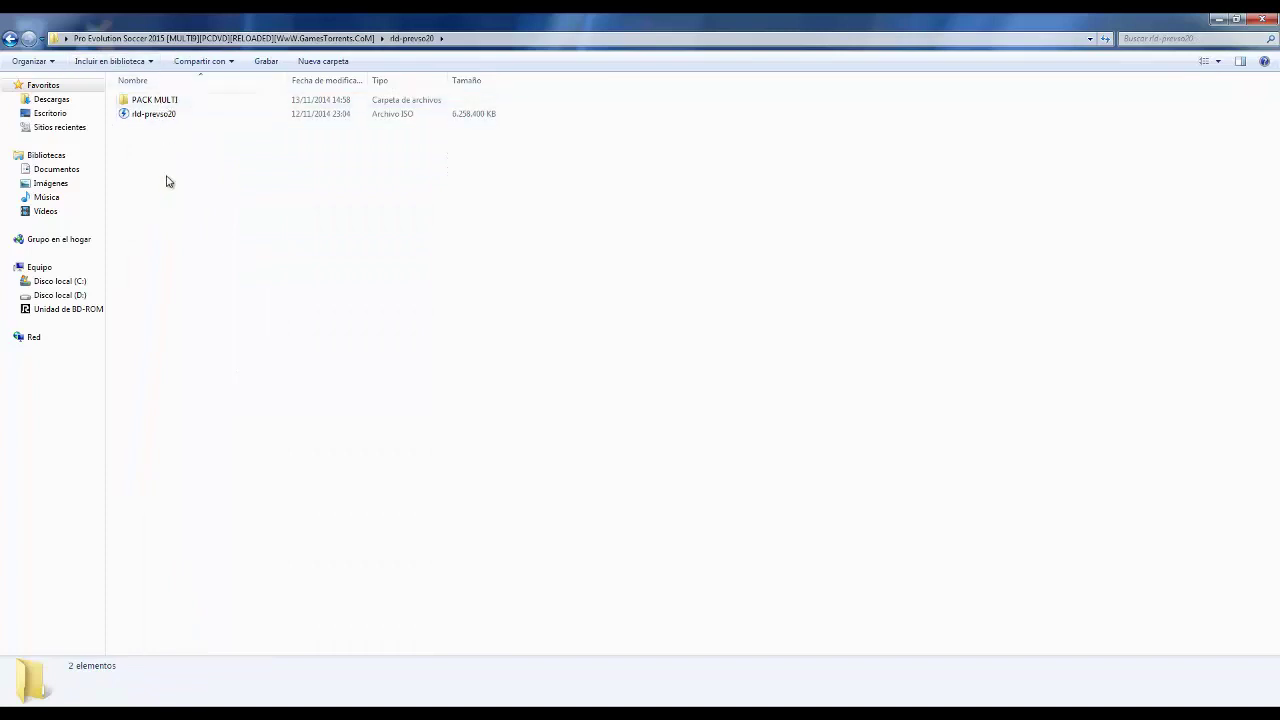
pyautogui.moveTo(168, 178); pyautogui.dragTo(171, 114)
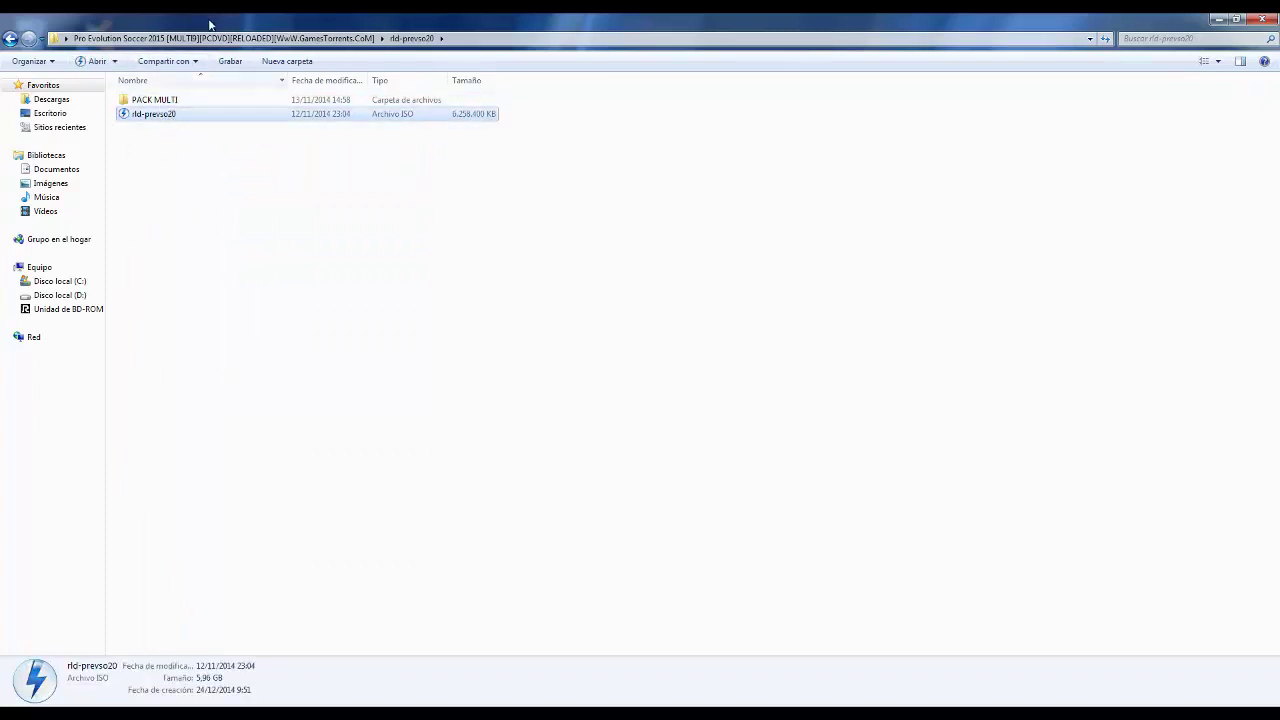
pyautogui.click(257, 364)
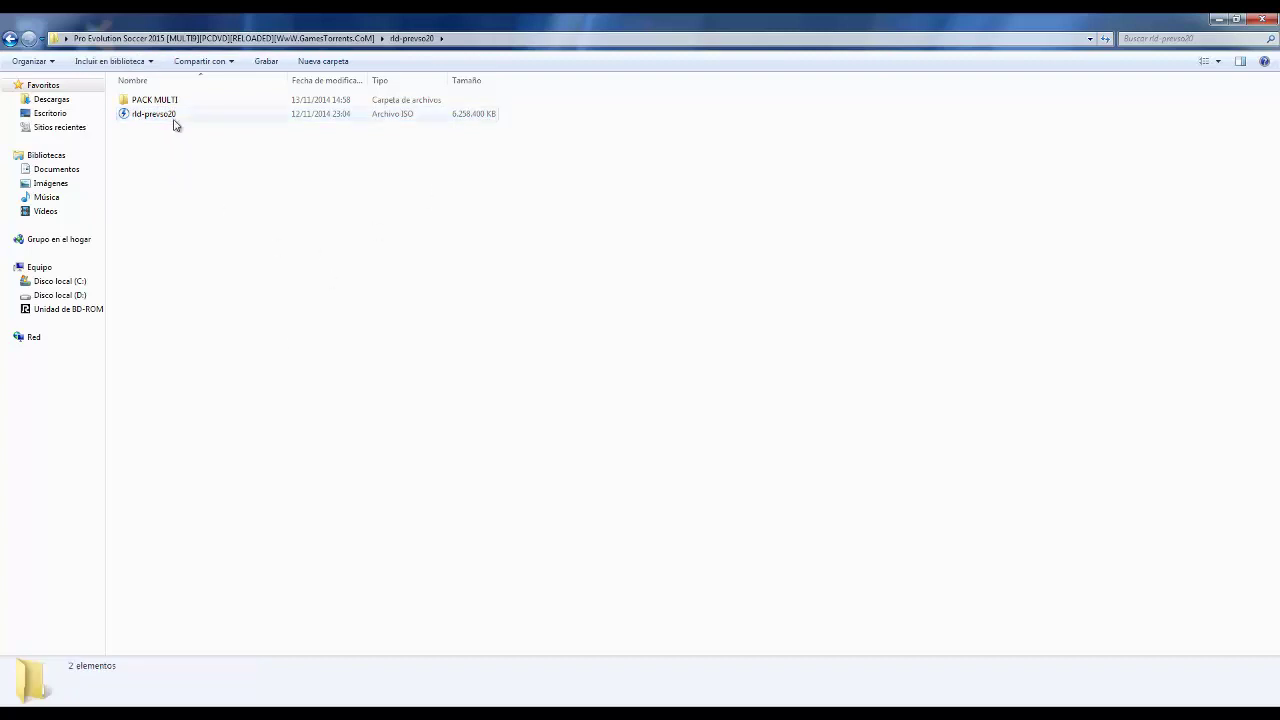
pyautogui.moveTo(175, 124)
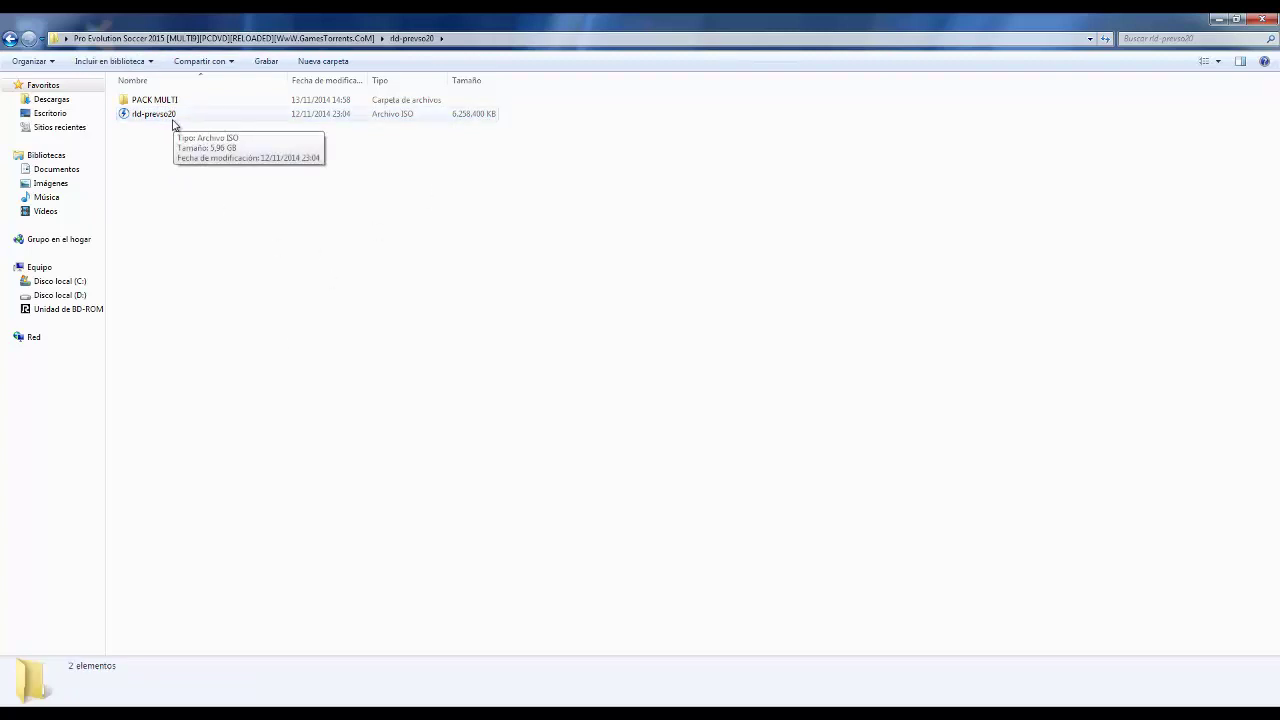
# Mount the rld-prevso20 ISO image and run its setup.exe, getting the on-screen keyboard out of the way
pyautogui.doubleClick(155, 114)
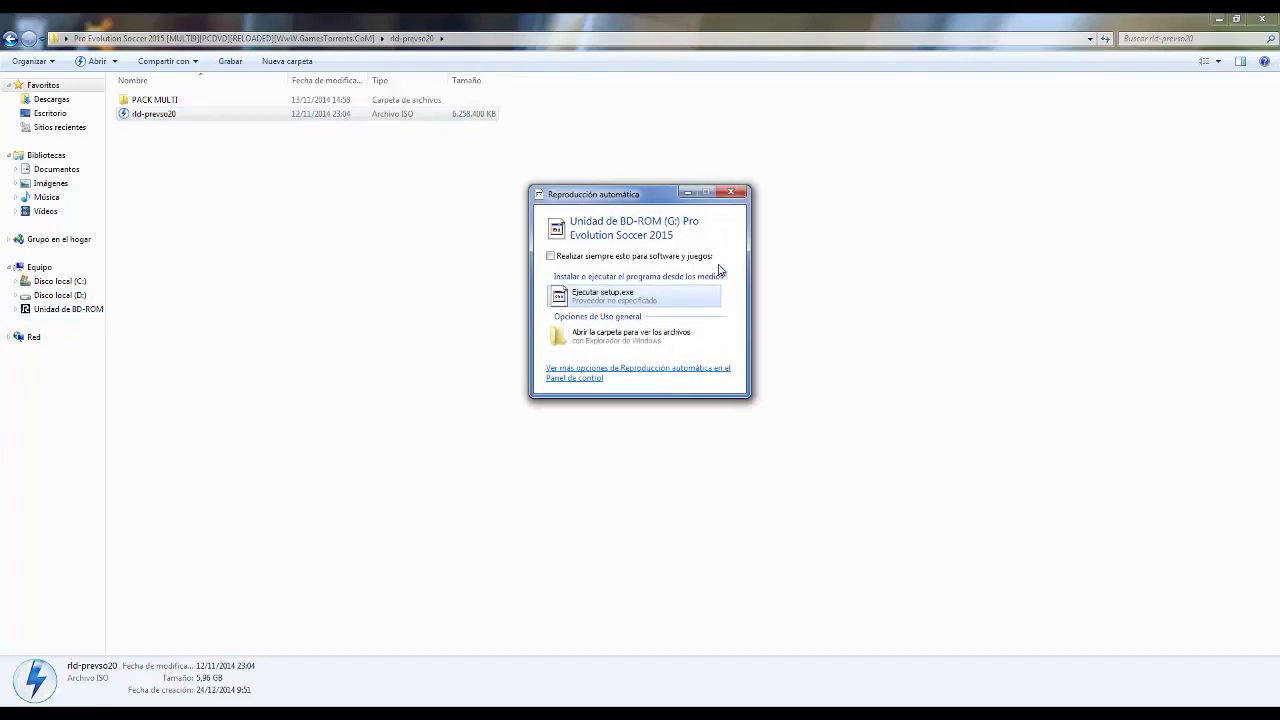
pyautogui.click(607, 298)
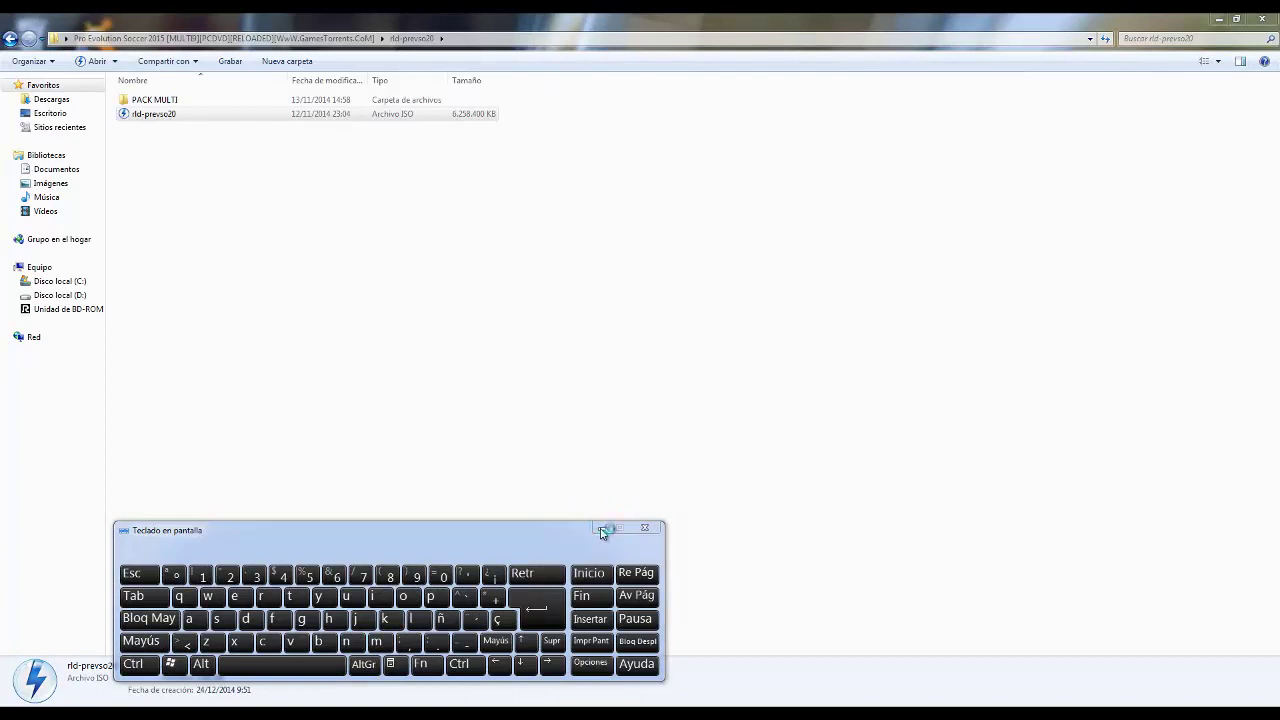
pyautogui.click(603, 529)
pyautogui.click(763, 414)
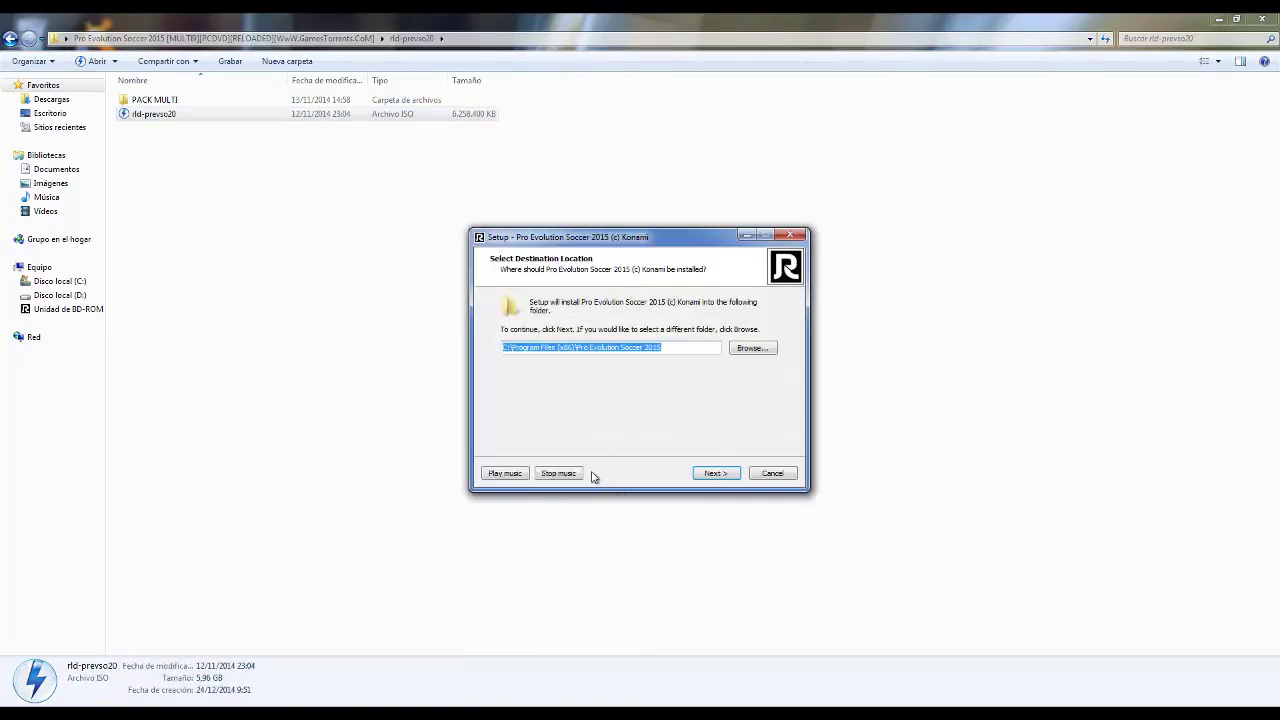
# Install Pro Evolution Soccer 2015 in the default destination folder with a desktop icon but without a start menu icon
pyautogui.click(715, 481)
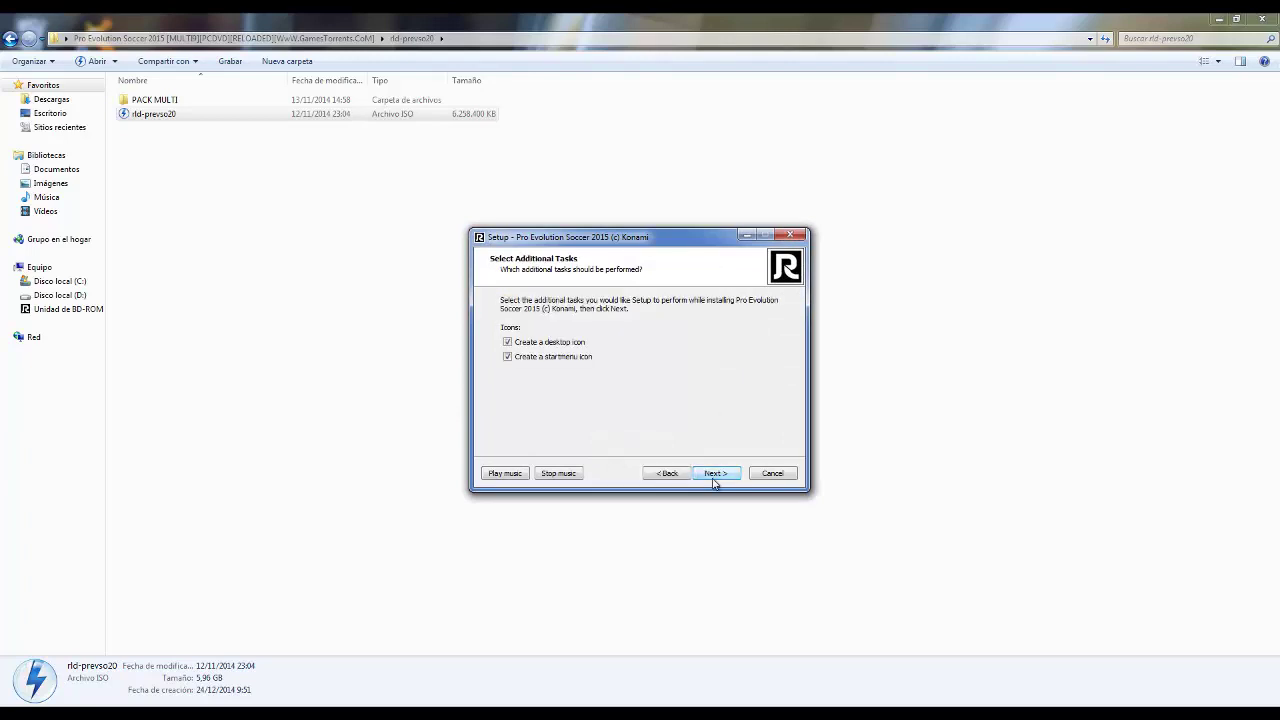
pyautogui.click(552, 357)
pyautogui.click(716, 474)
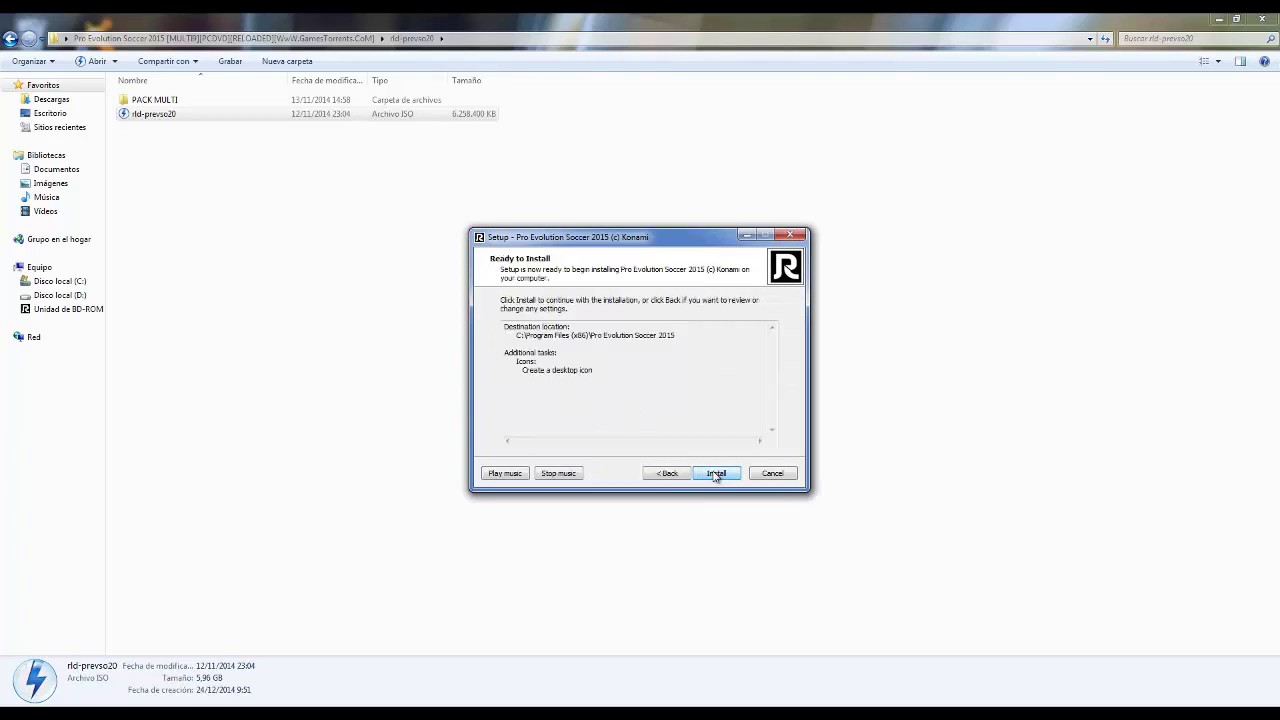
pyautogui.click(716, 474)
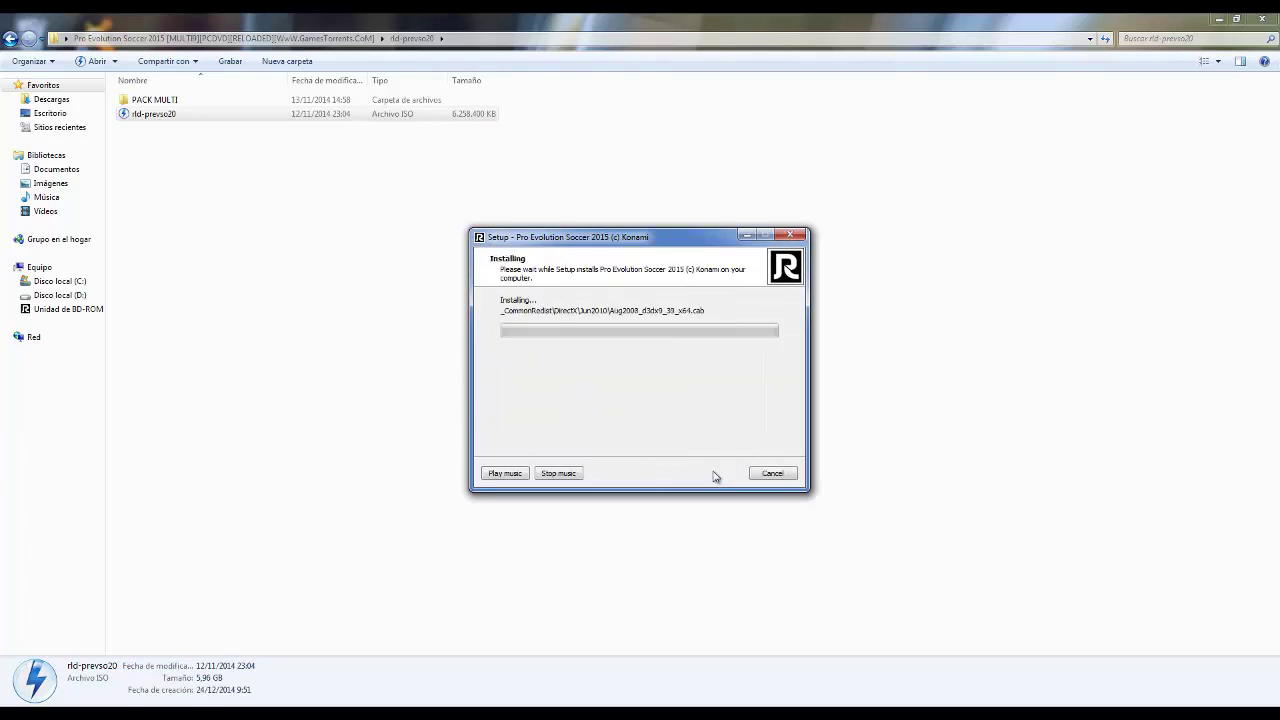
# Search the installed programs for "da" to locate DAEMON Tools Lite, then dismiss the search
pyautogui.click(20, 715)
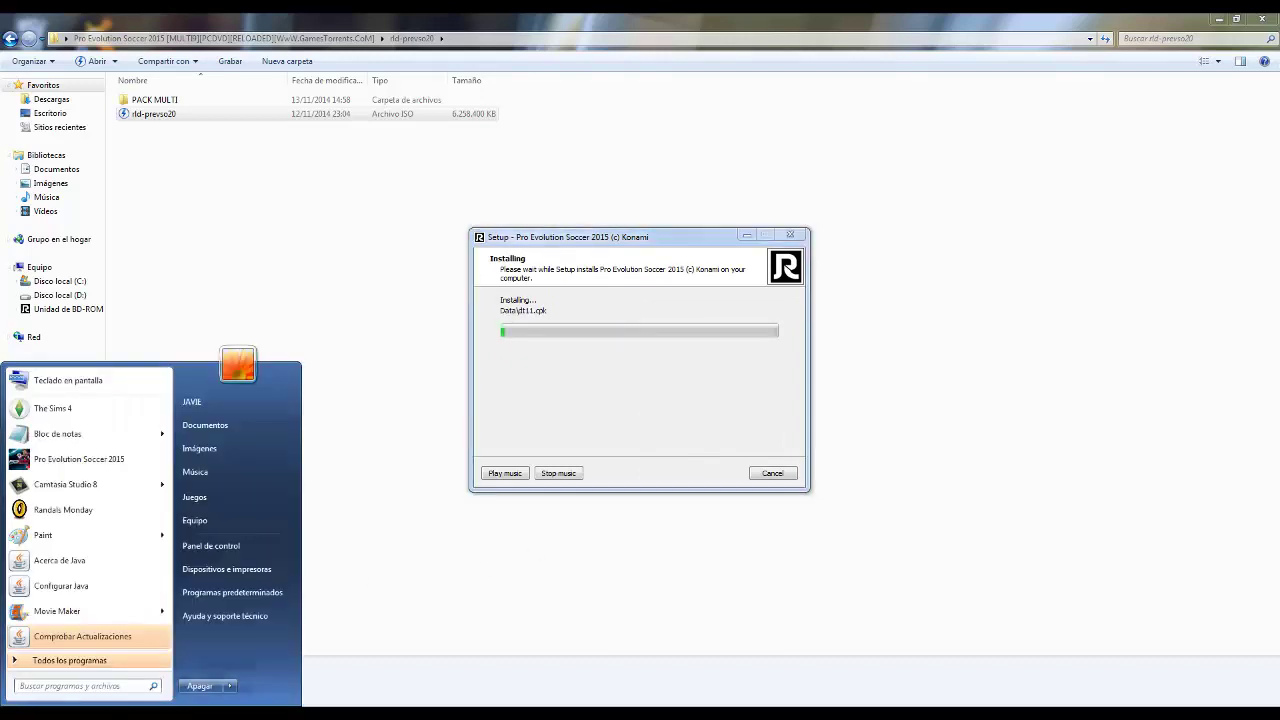
pyautogui.write('da')
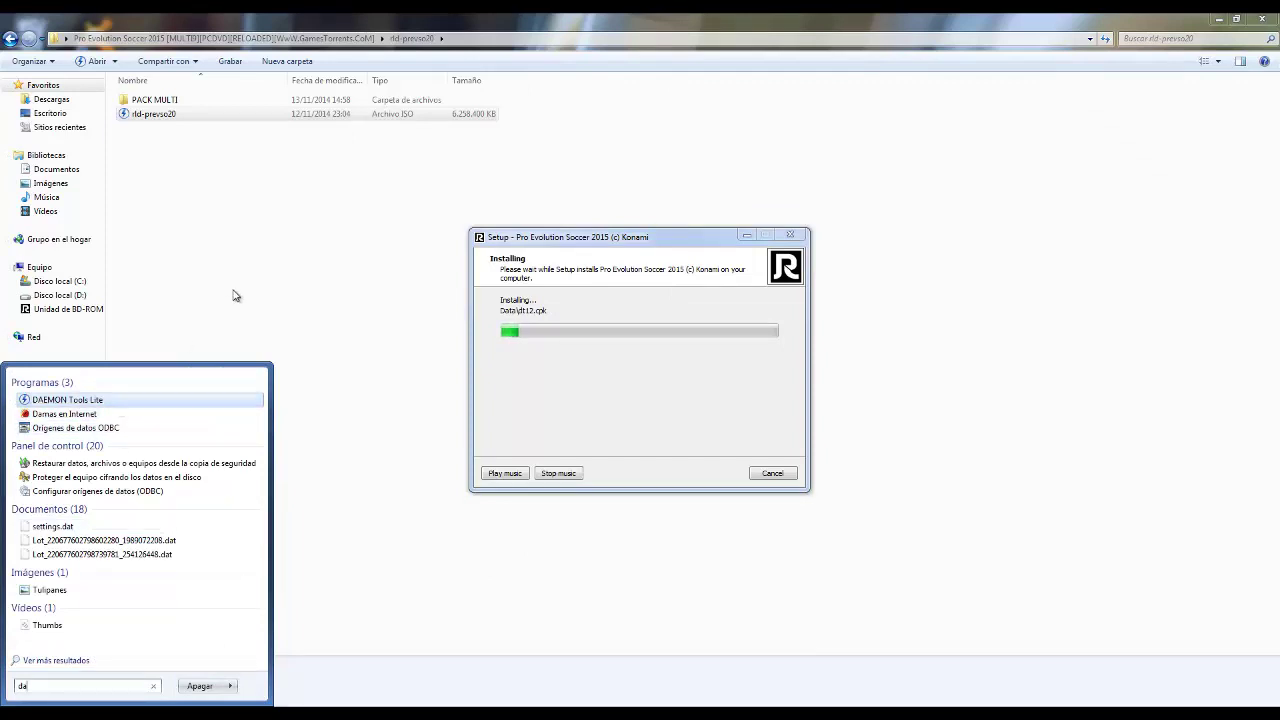
pyautogui.click(272, 302)
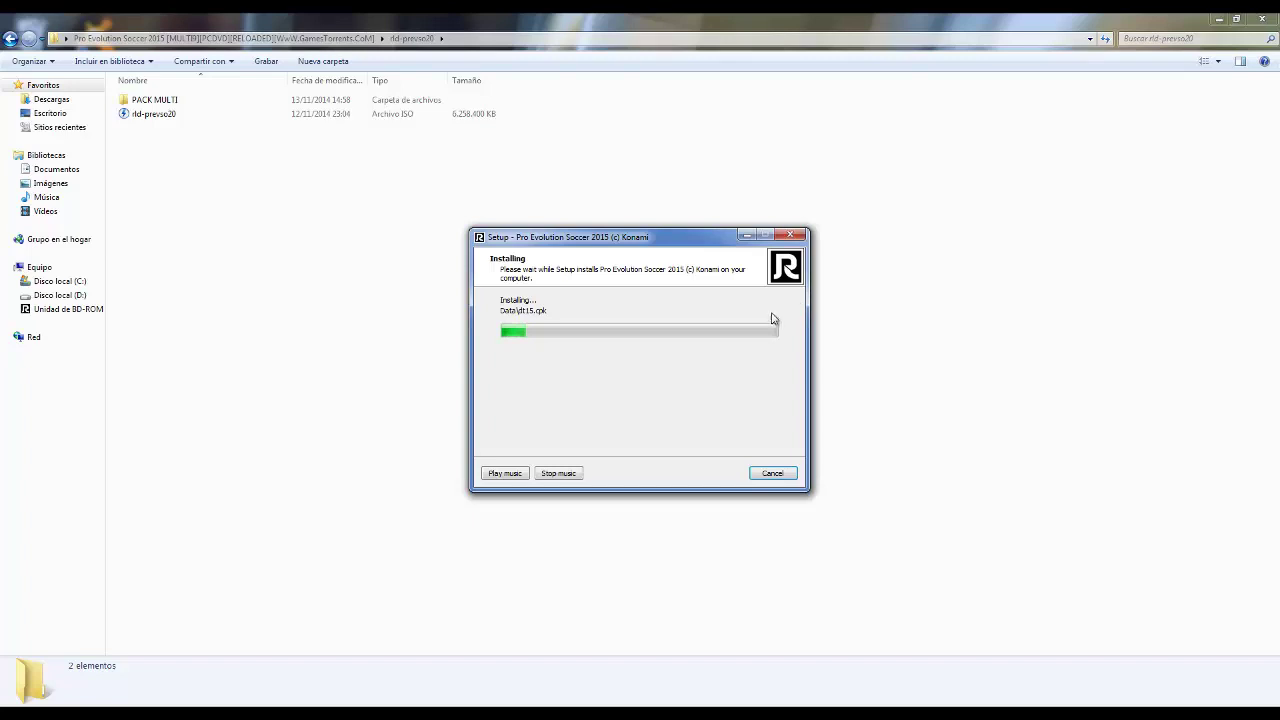
pyautogui.click(440, 712)
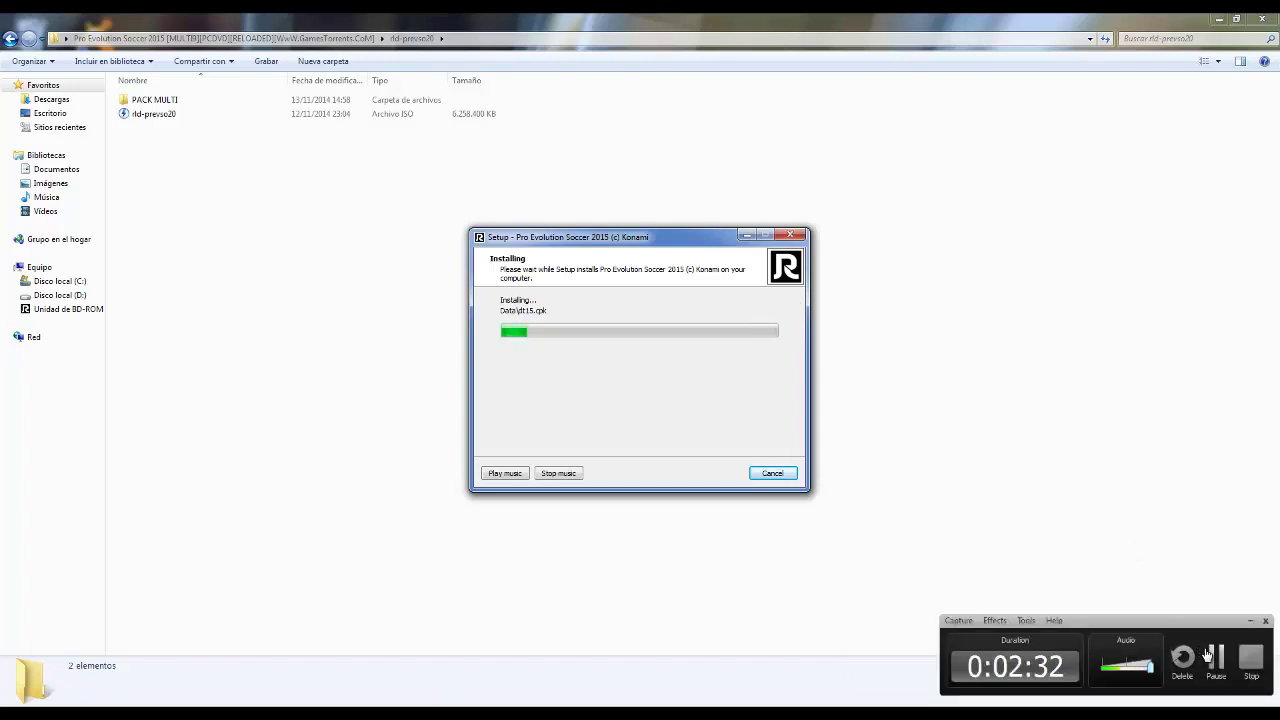
pyautogui.click(1251, 657)
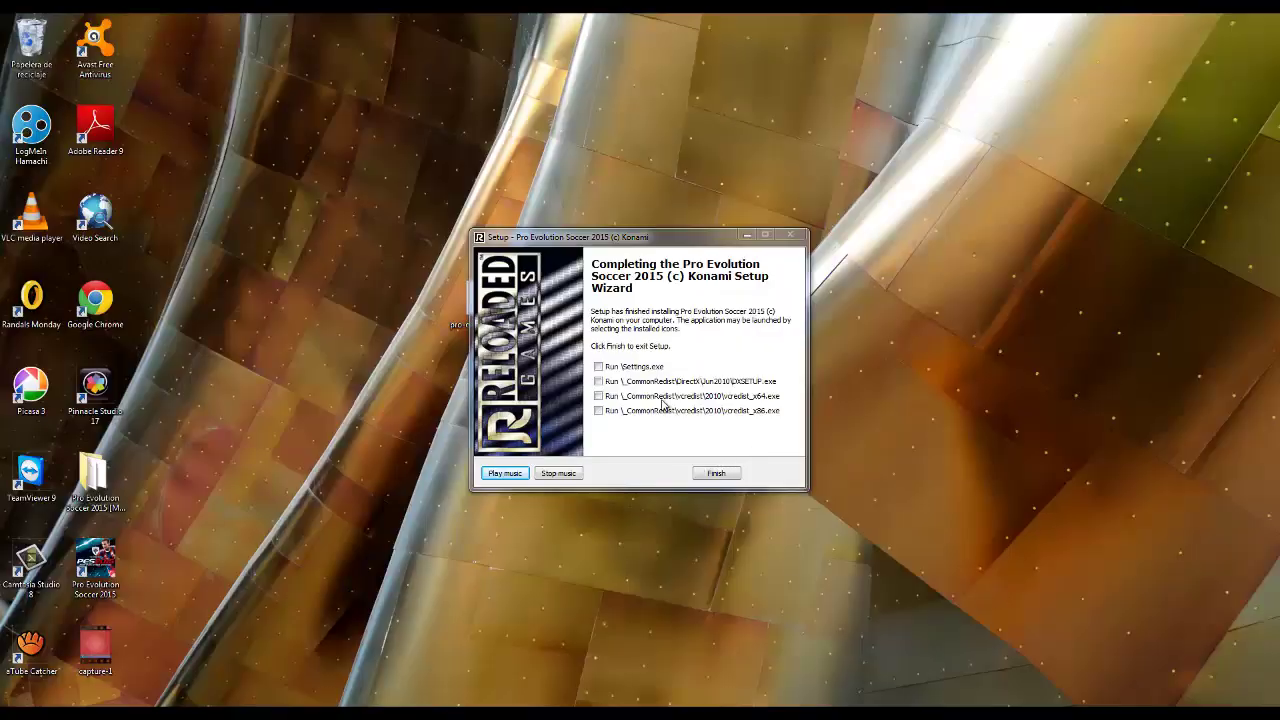
# Finish the setup wizard with none of the optional programs set to run, and select the game's desktop shortcut
pyautogui.click(716, 474)
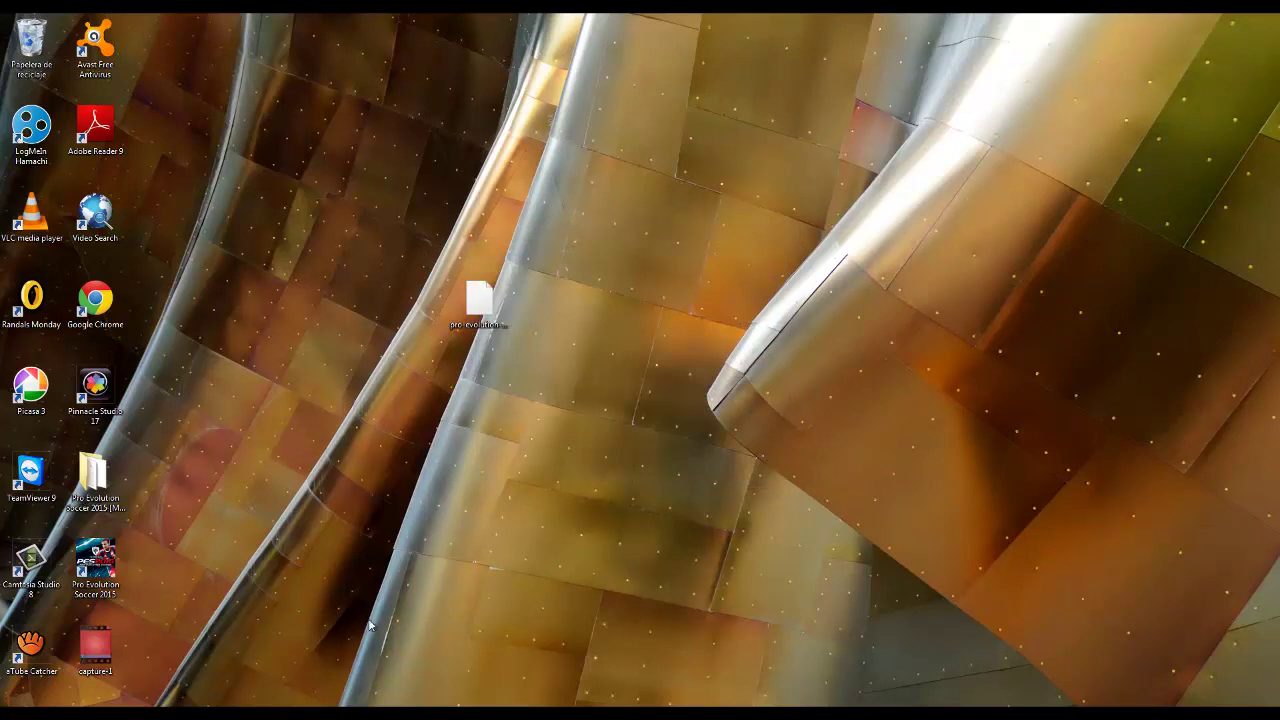
pyautogui.click(97, 571)
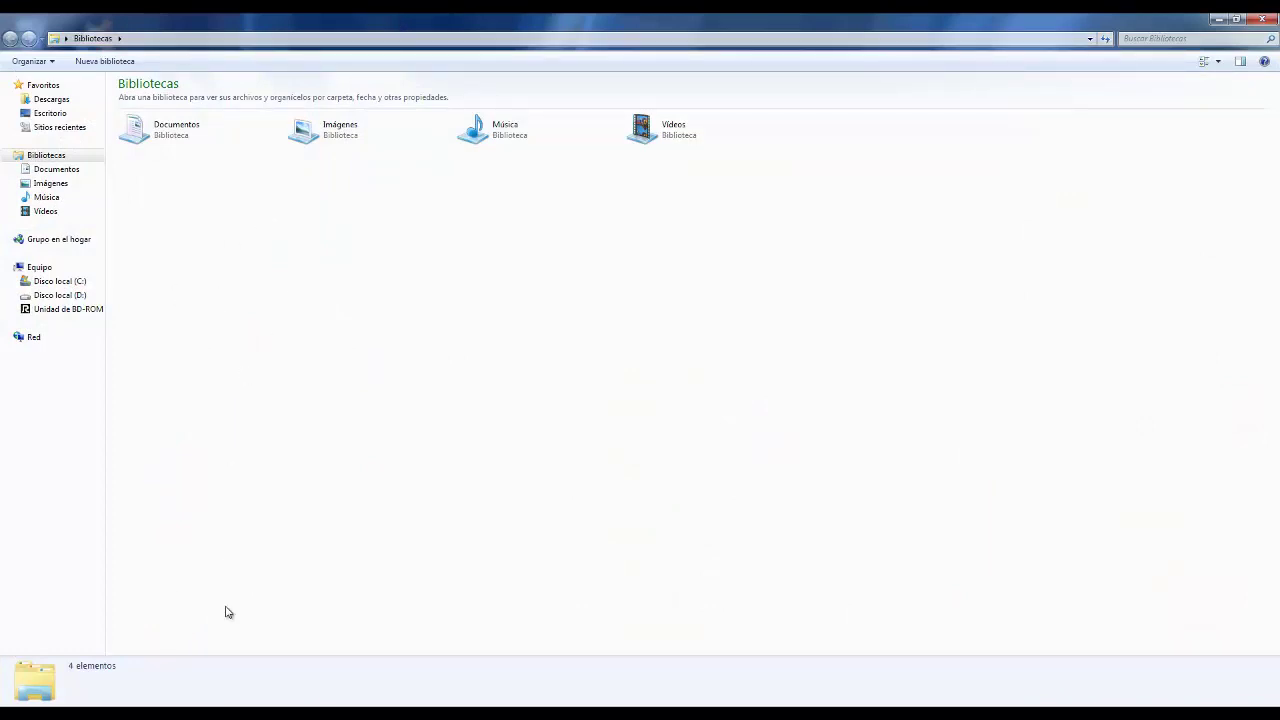
# Copy PES2015 and both steam_api files from the Crack folder on the virtual BD-ROM drive (G:)
pyautogui.moveTo(183, 714)
pyautogui.click(82, 312)
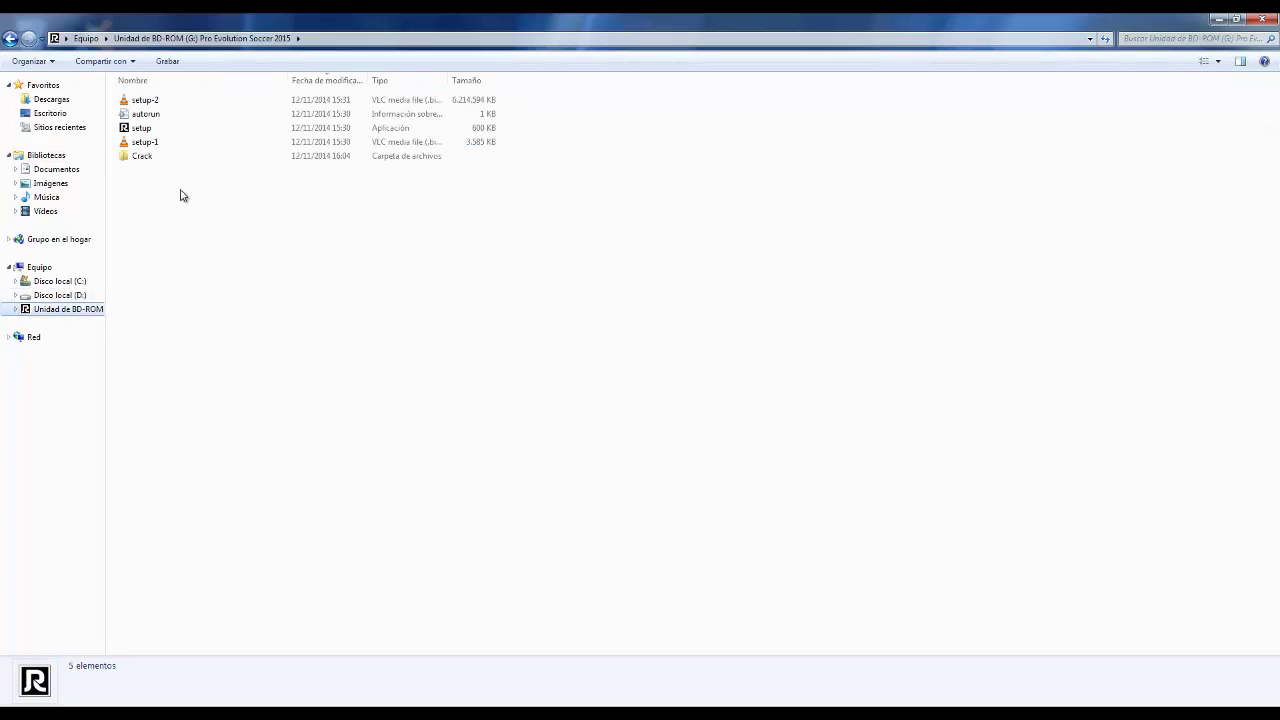
pyautogui.click(150, 163)
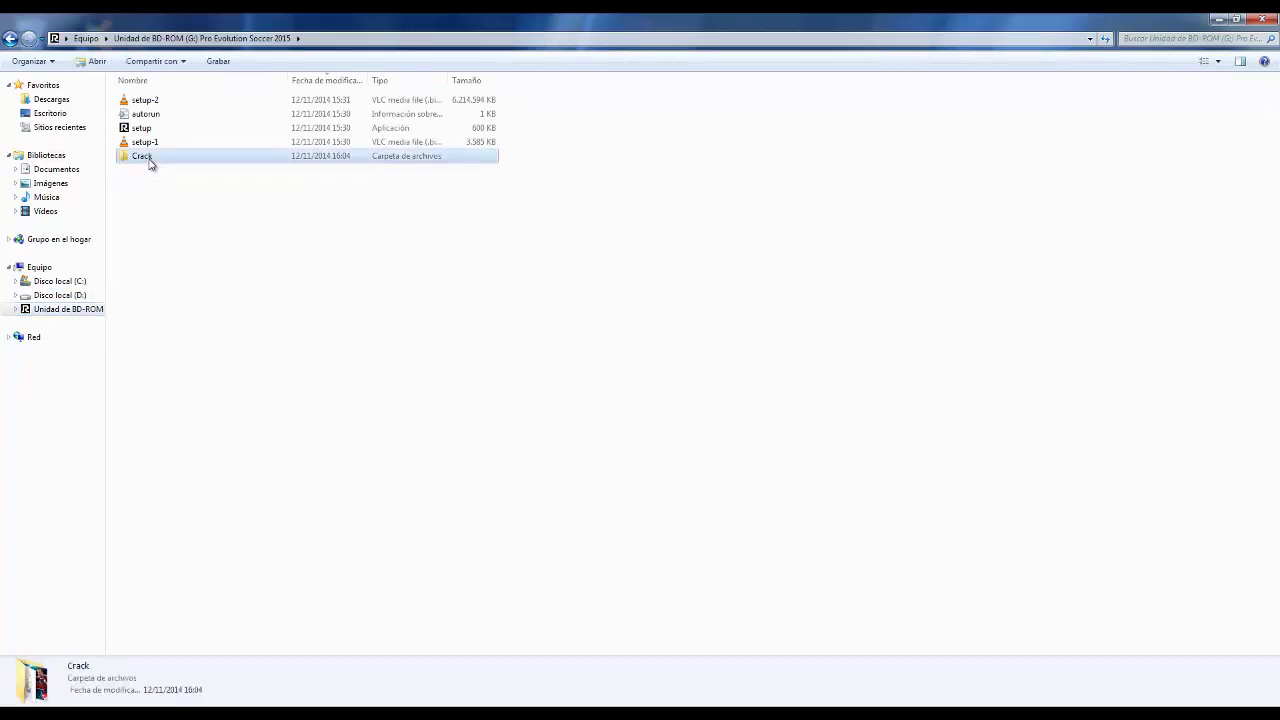
pyautogui.doubleClick(150, 163)
pyautogui.moveTo(182, 240); pyautogui.dragTo(198, 90)
pyautogui.rightClick(197, 101)
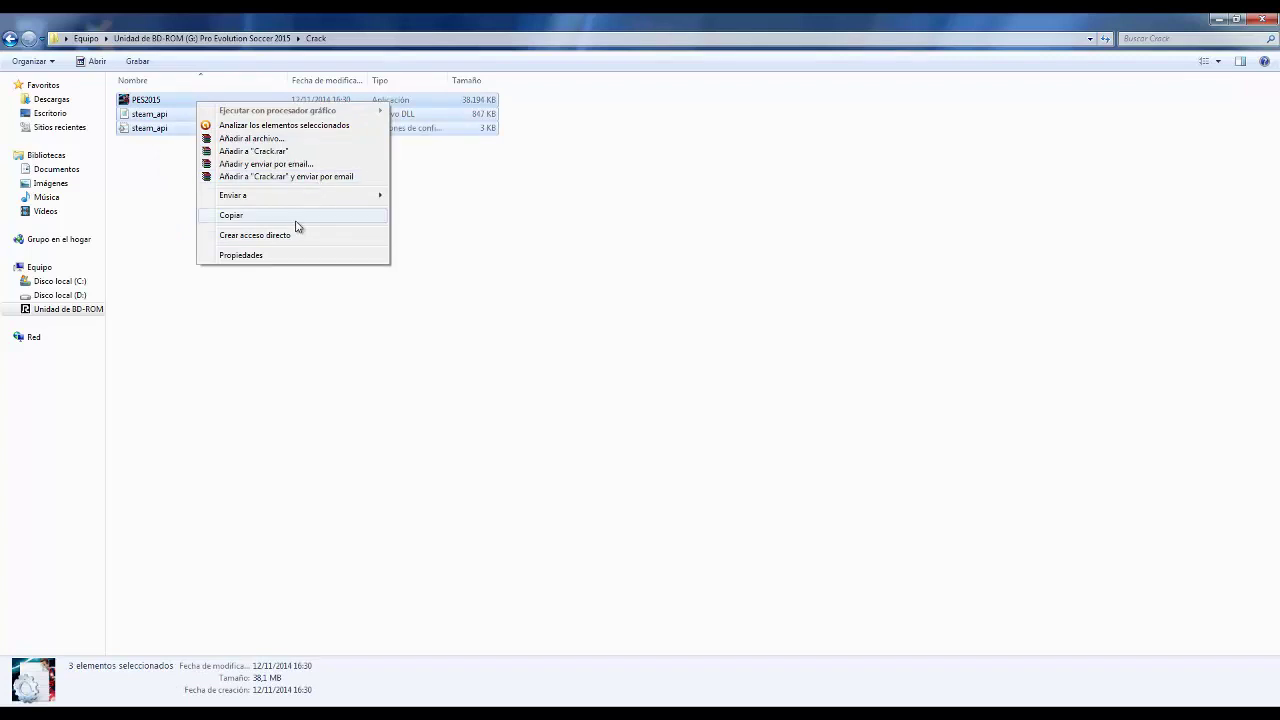
pyautogui.click(292, 217)
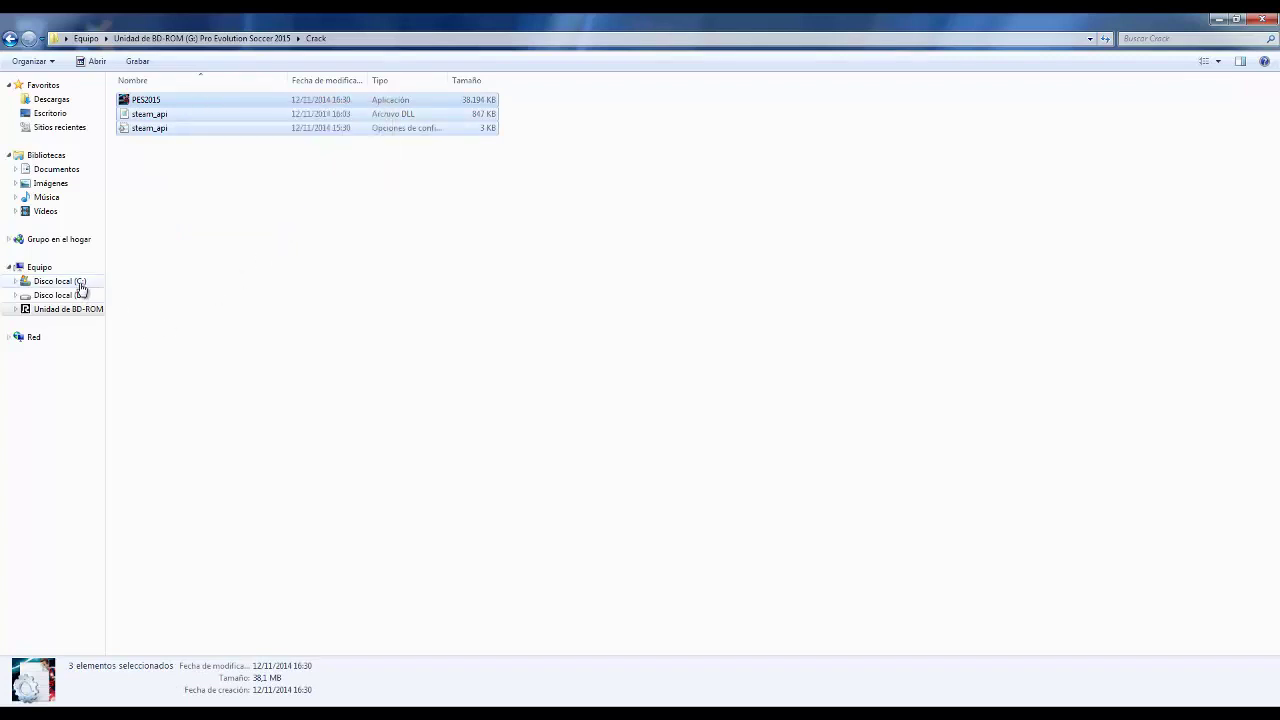
# Open the Pro Evolution Soccer 2015 installation folder inside Archivos de programa (x86) on the C: drive
pyautogui.click(80, 286)
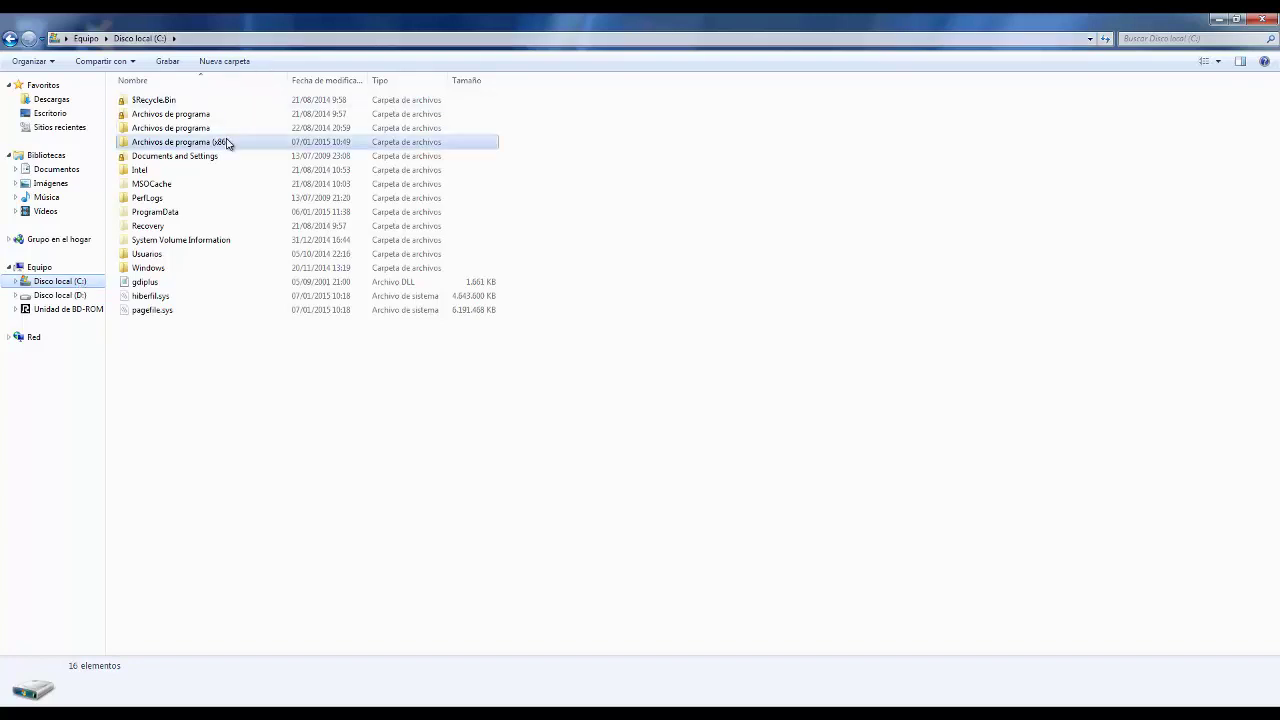
pyautogui.doubleClick(227, 143)
pyautogui.click(226, 330)
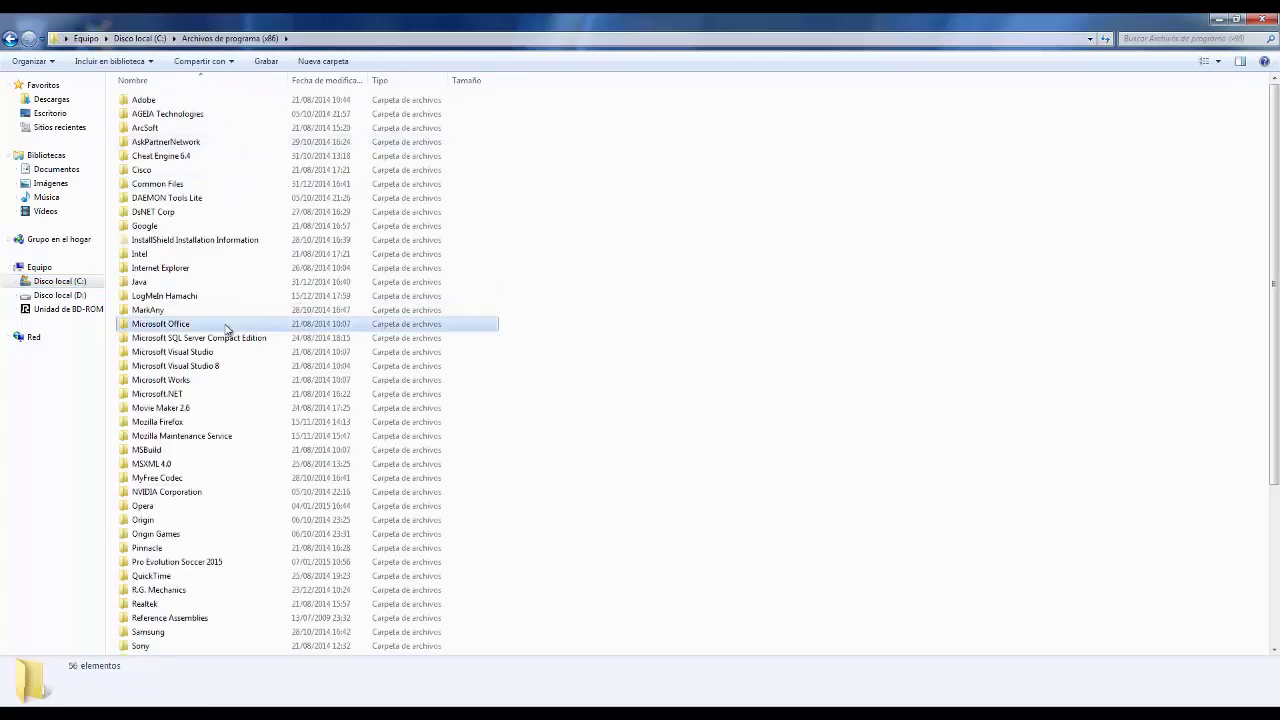
pyautogui.scroll(-3, 226, 330)
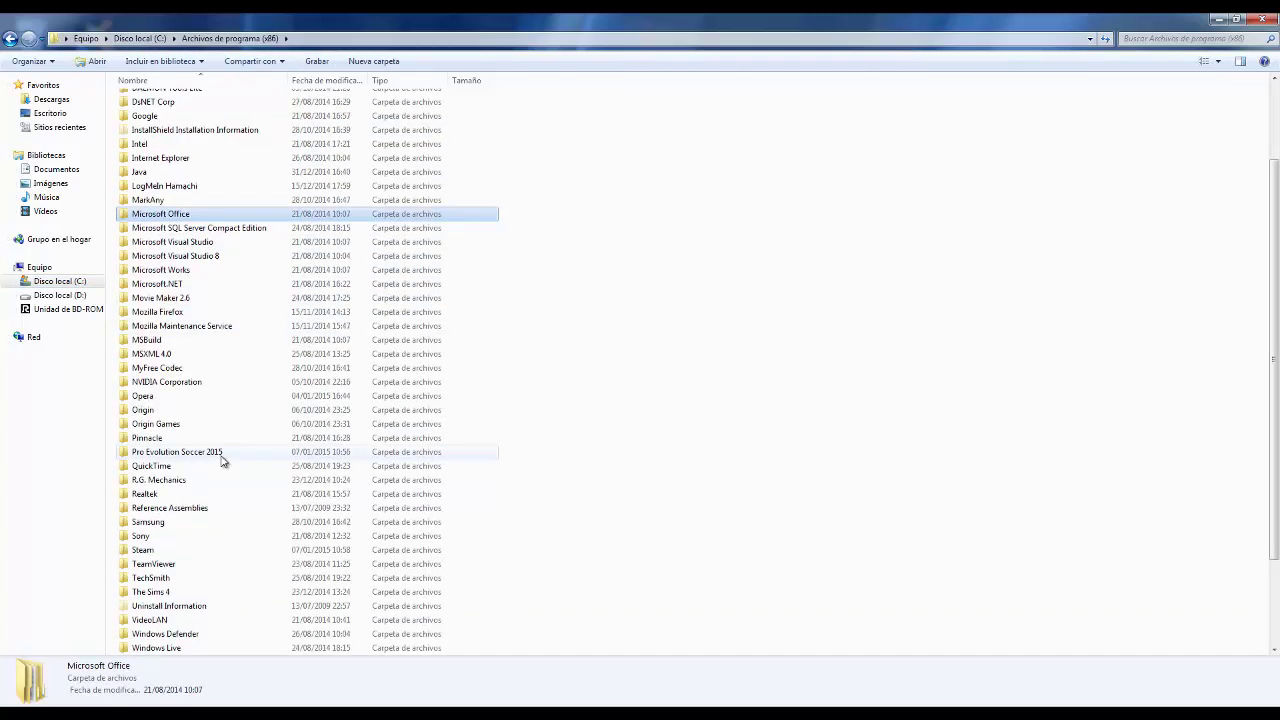
pyautogui.doubleClick(224, 456)
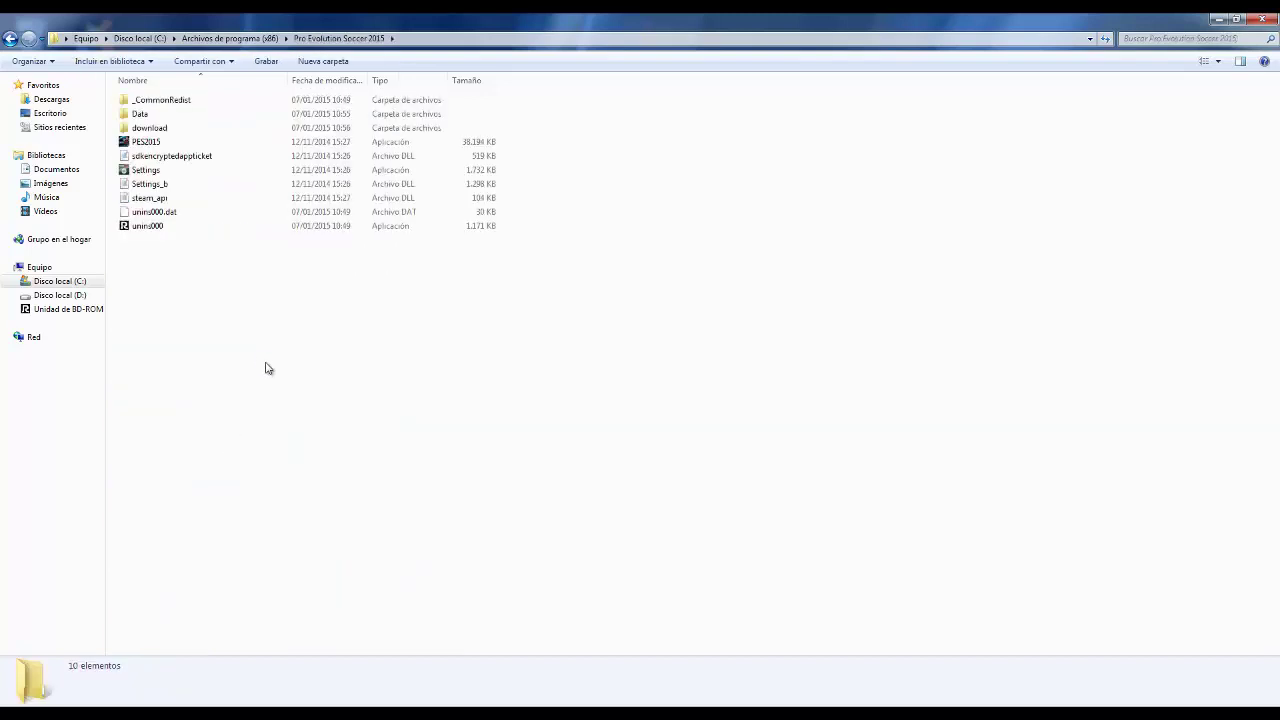
# Paste the copied crack files into the Pro Evolution Soccer 2015 folder, replacing all conflicting files and granting administrator permission for every item
pyautogui.rightClick(265, 368)
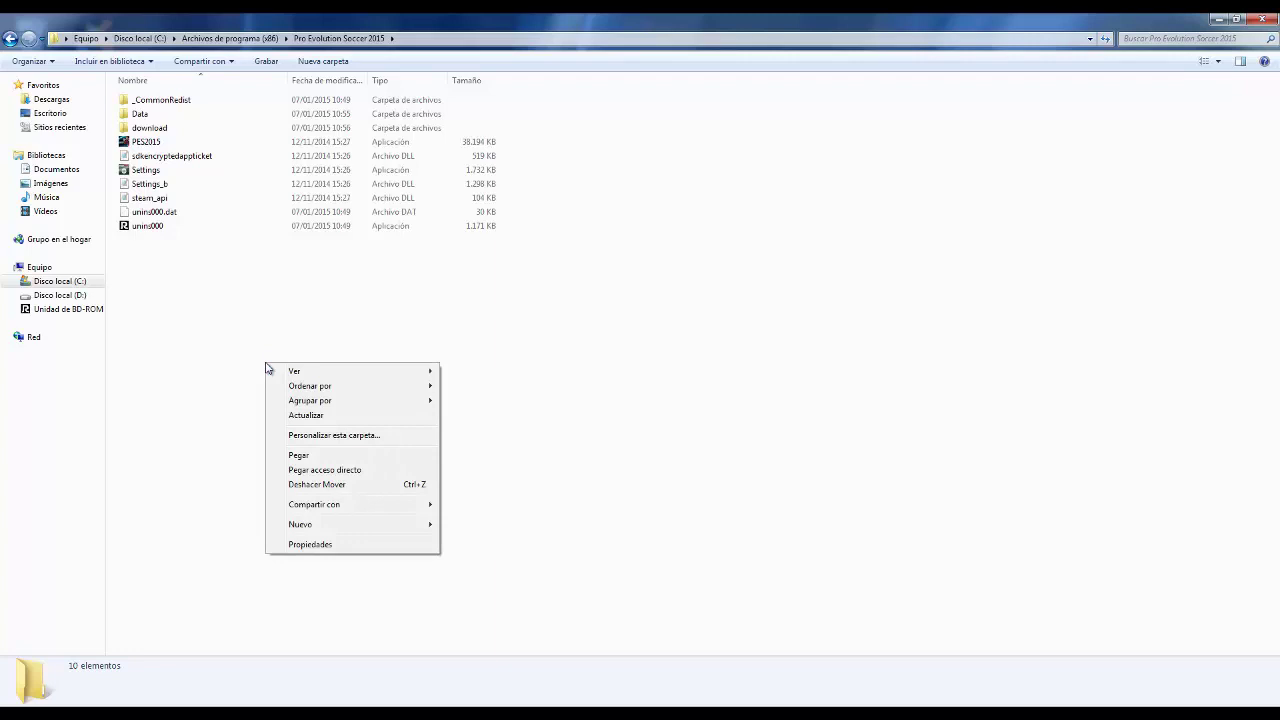
pyautogui.click(323, 455)
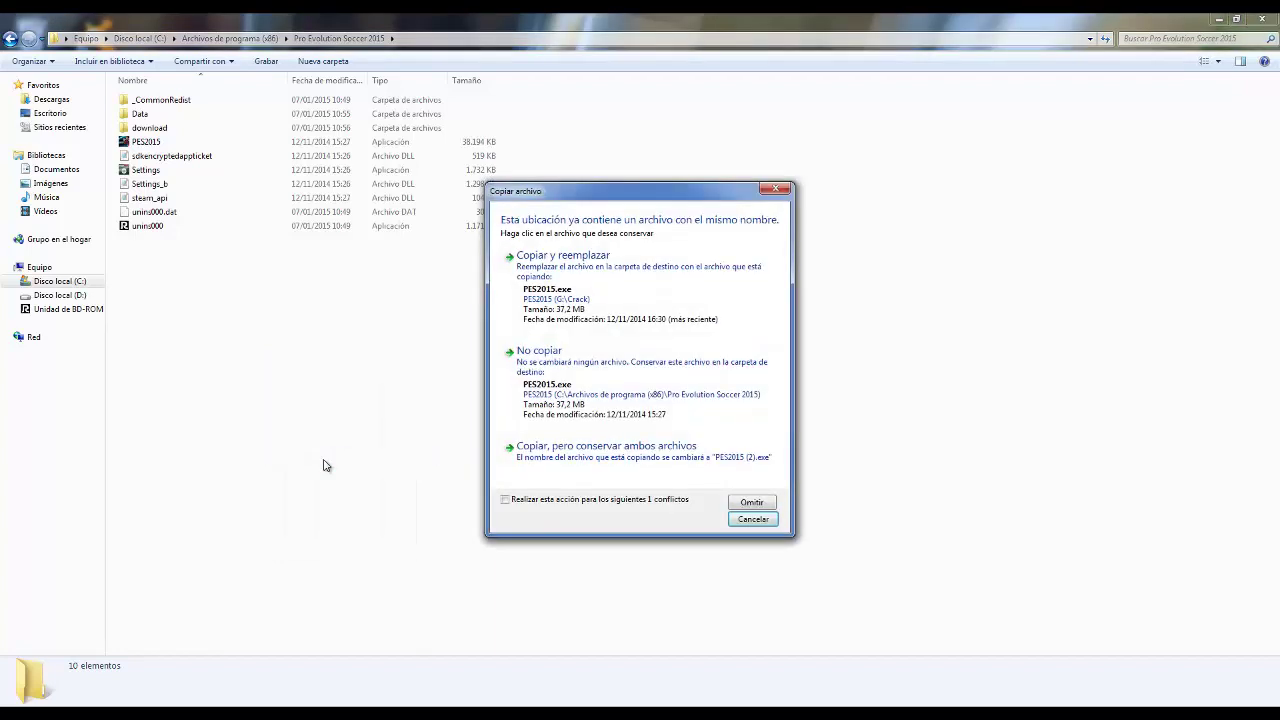
pyautogui.click(572, 501)
pyautogui.click(636, 277)
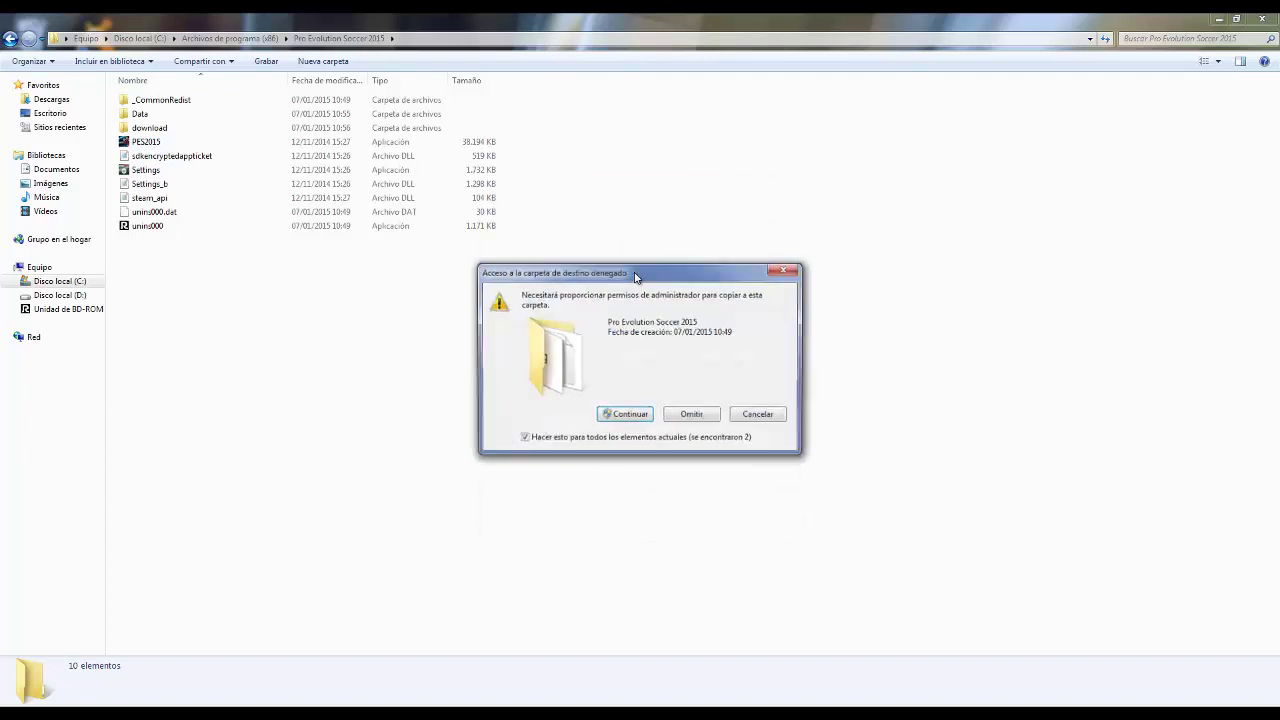
pyautogui.click(620, 416)
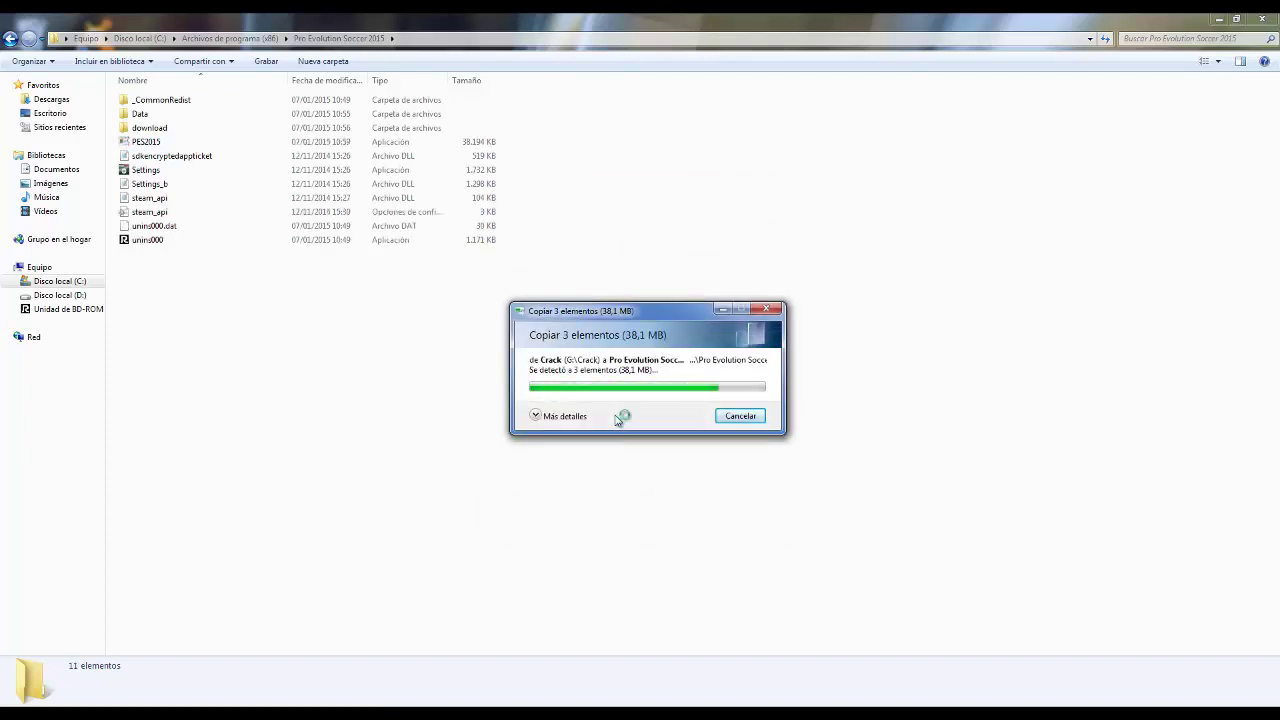
pyautogui.click(360, 420)
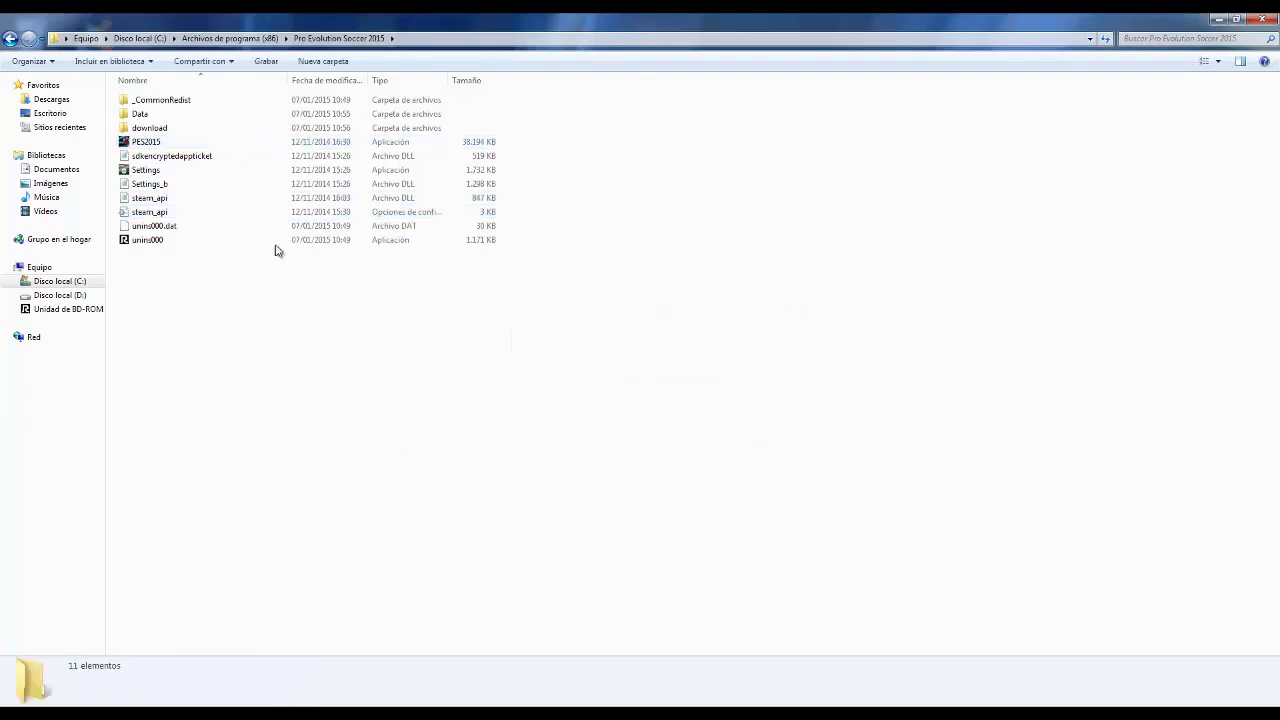
pyautogui.click(190, 147)
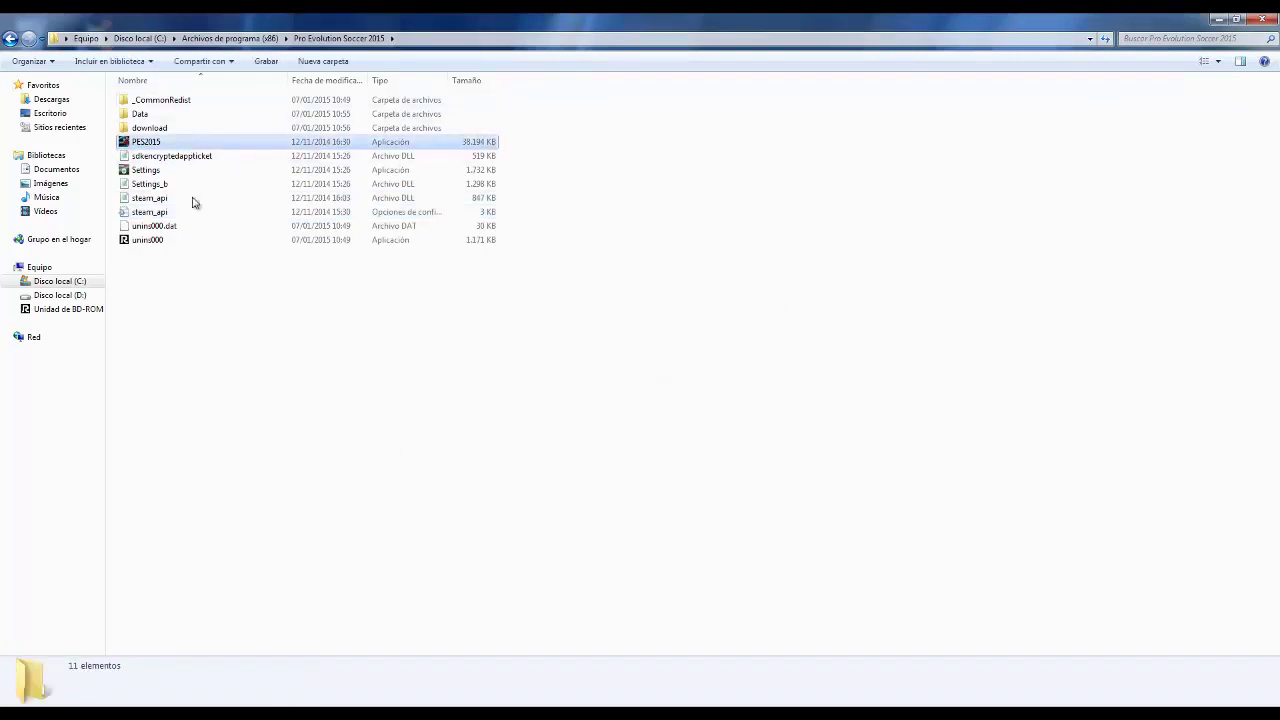
pyautogui.click(223, 480)
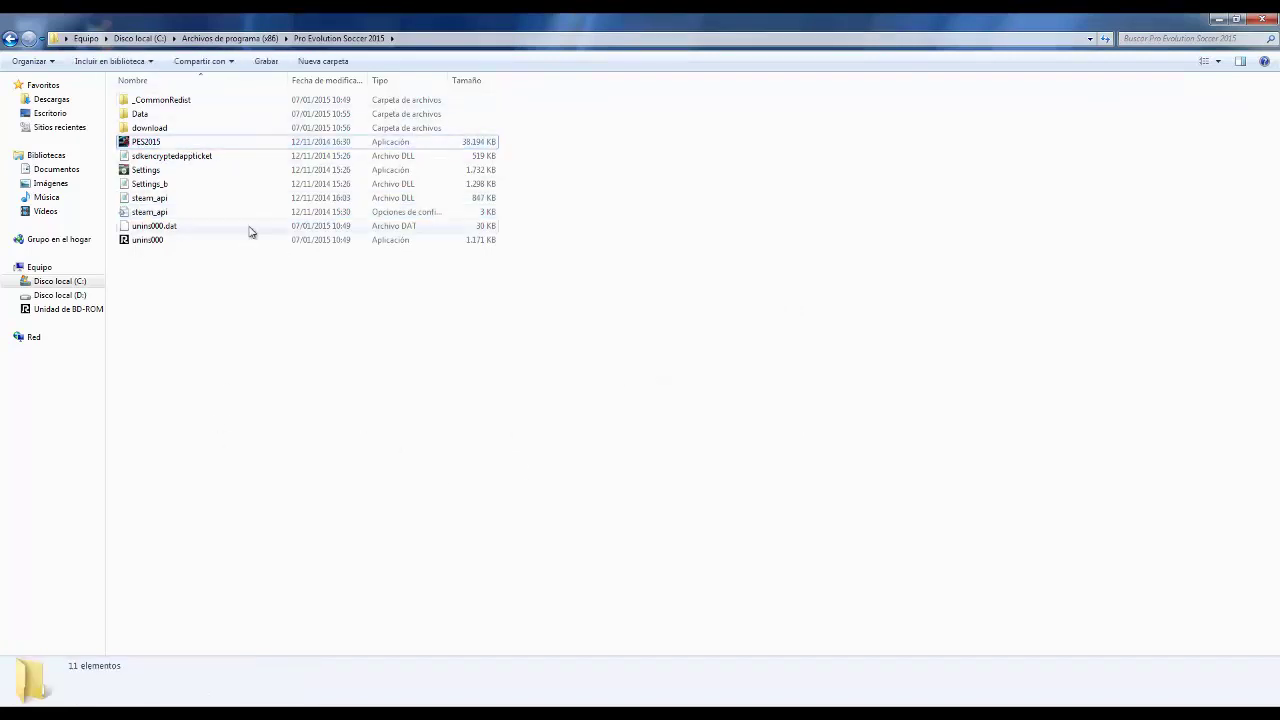
# Open the game's Settings application and set the display to windowed mode (Modo ventana) at (1280x720) 16:9 resolution
pyautogui.click(148, 172)
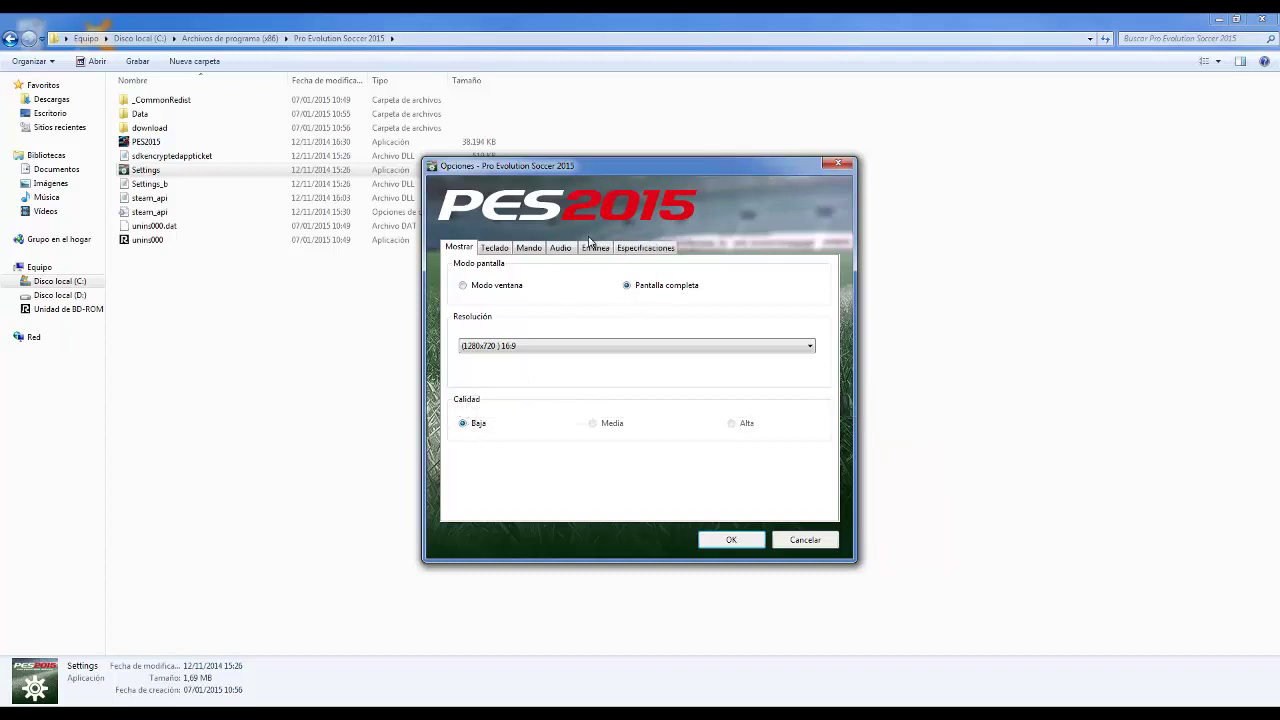
pyautogui.click(504, 291)
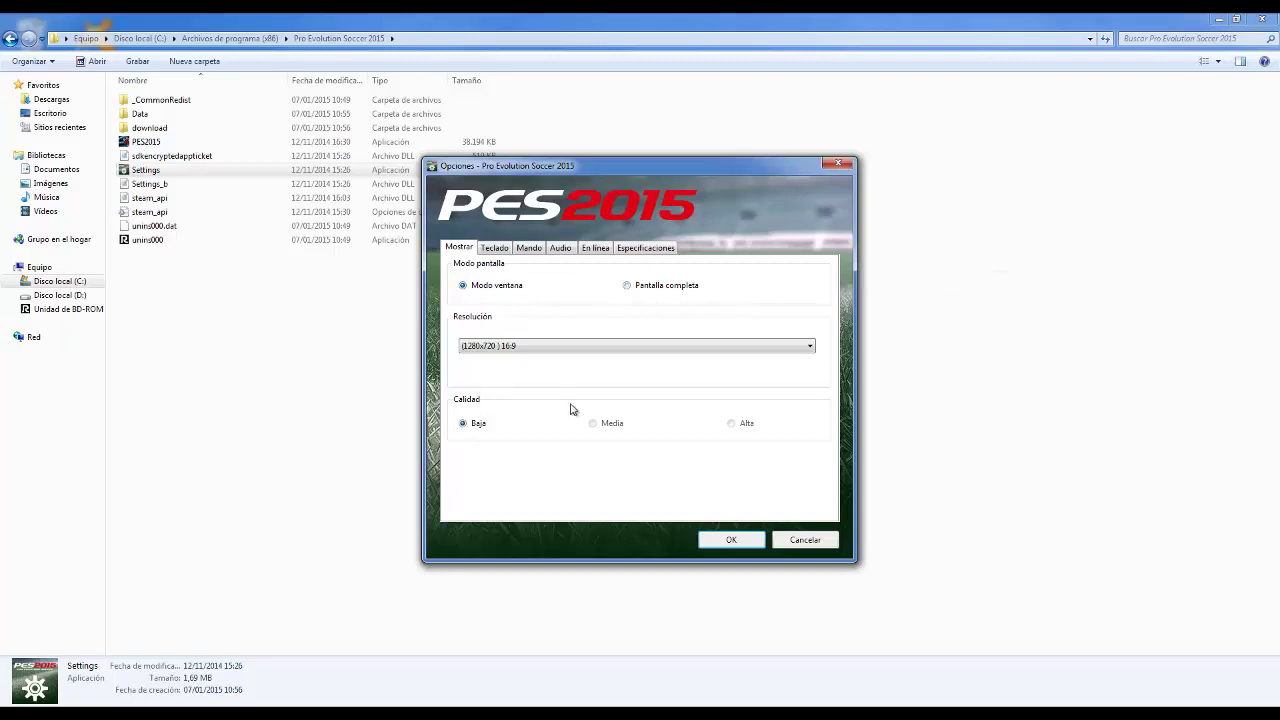
pyautogui.click(546, 347)
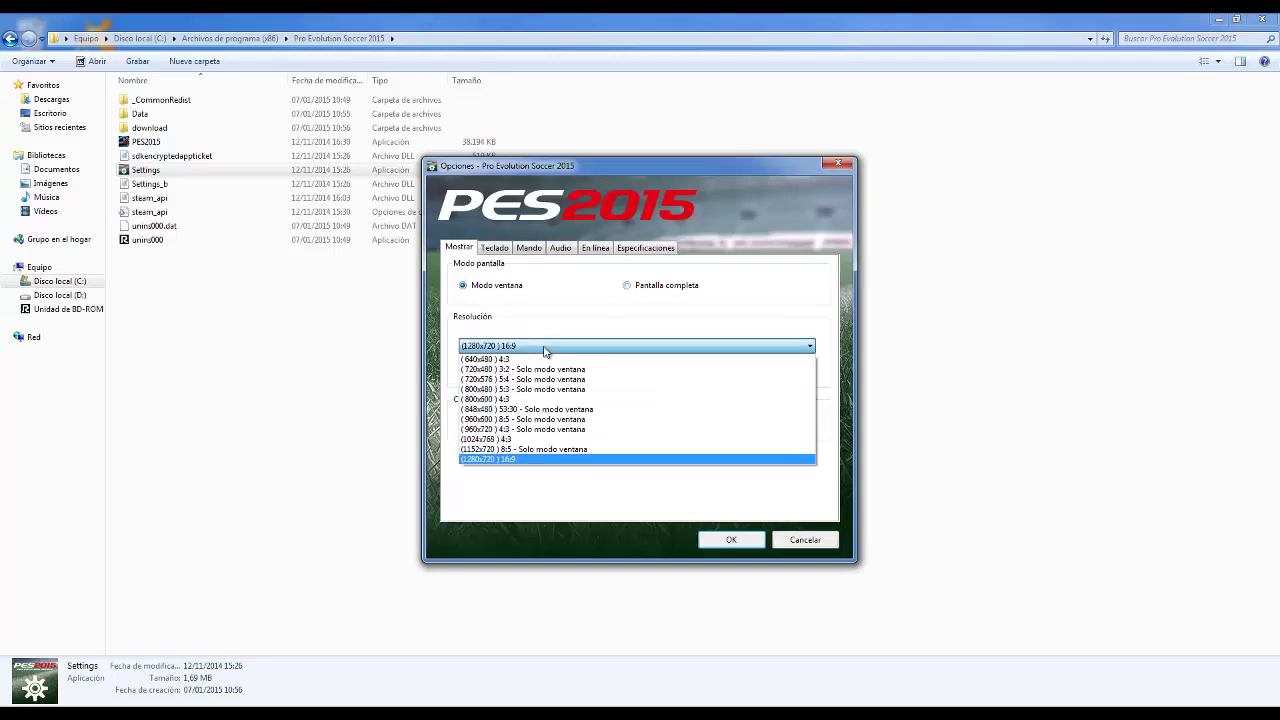
pyautogui.click(555, 429)
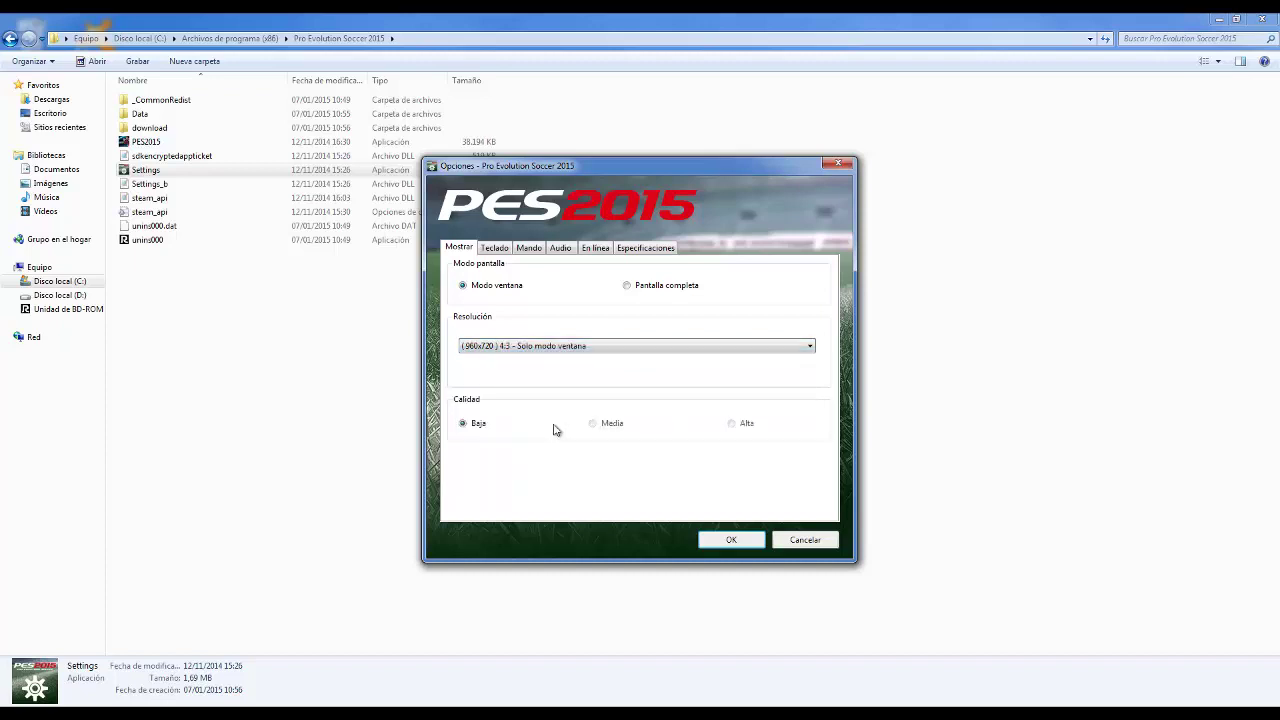
pyautogui.click(583, 348)
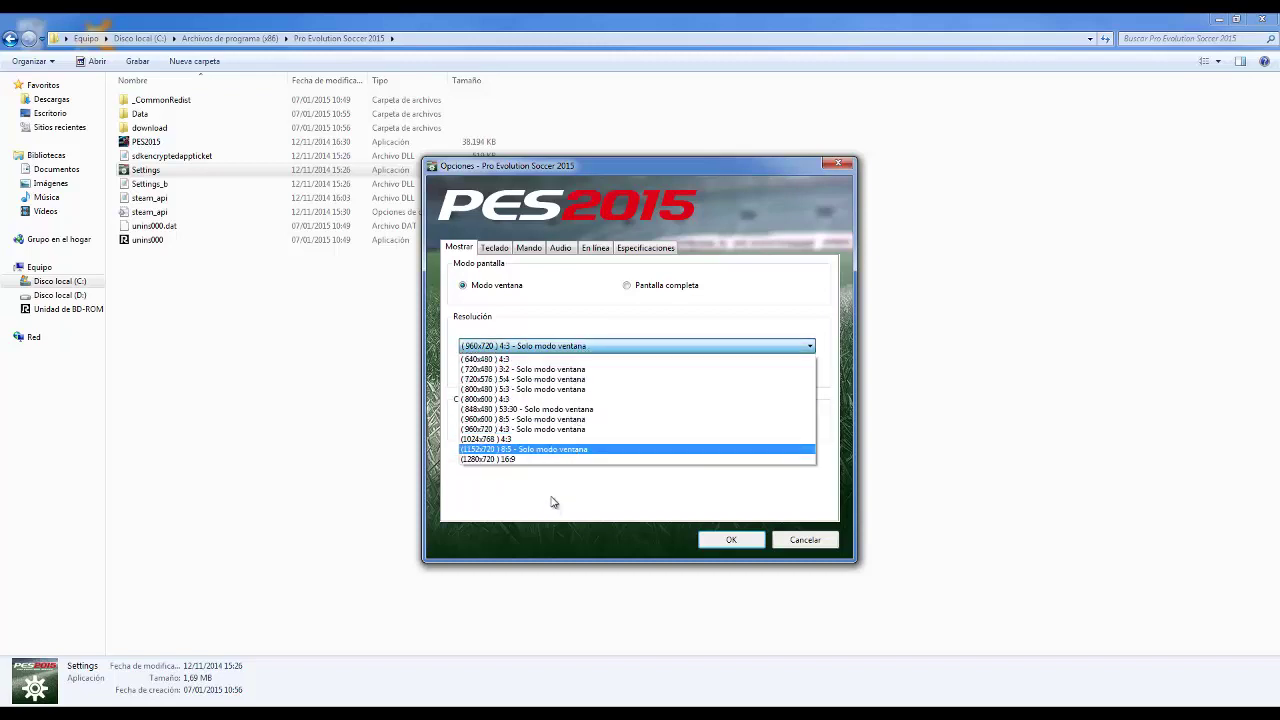
pyautogui.click(530, 464)
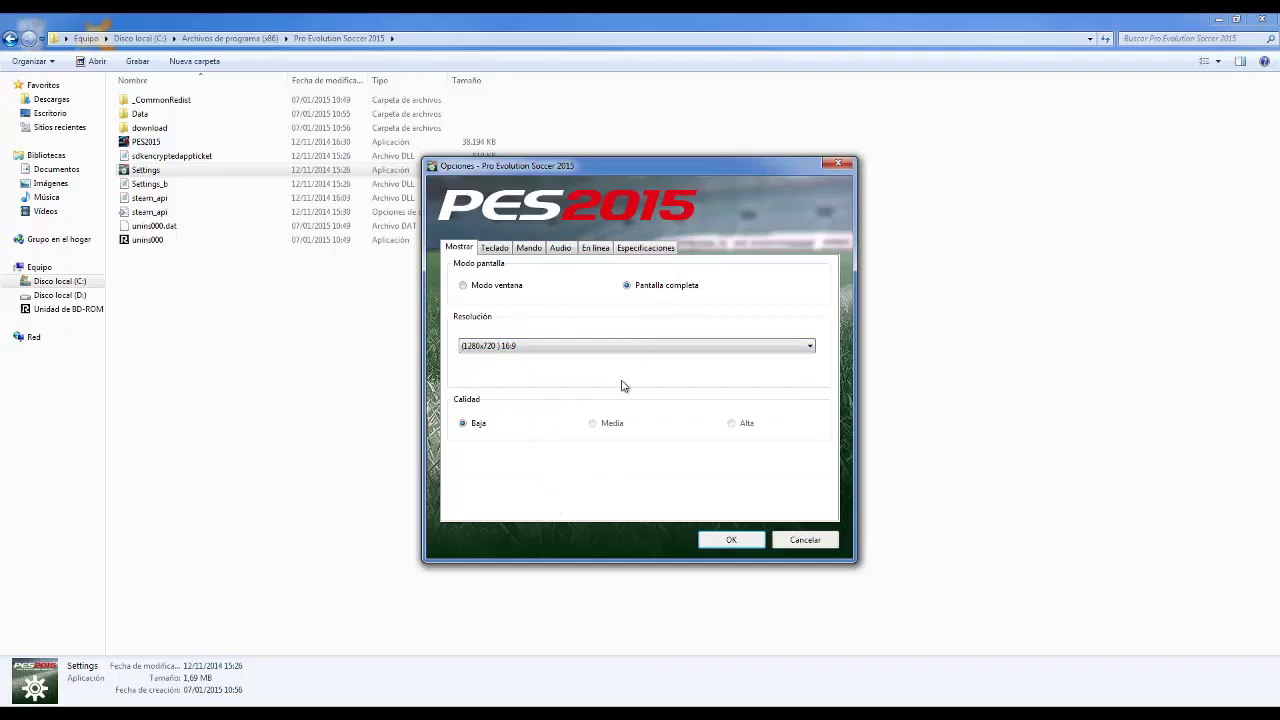
pyautogui.click(499, 288)
# Review the keyboard, controller, audio and online settings, and examine the graphics card entry in the system specifications
pyautogui.click(495, 250)
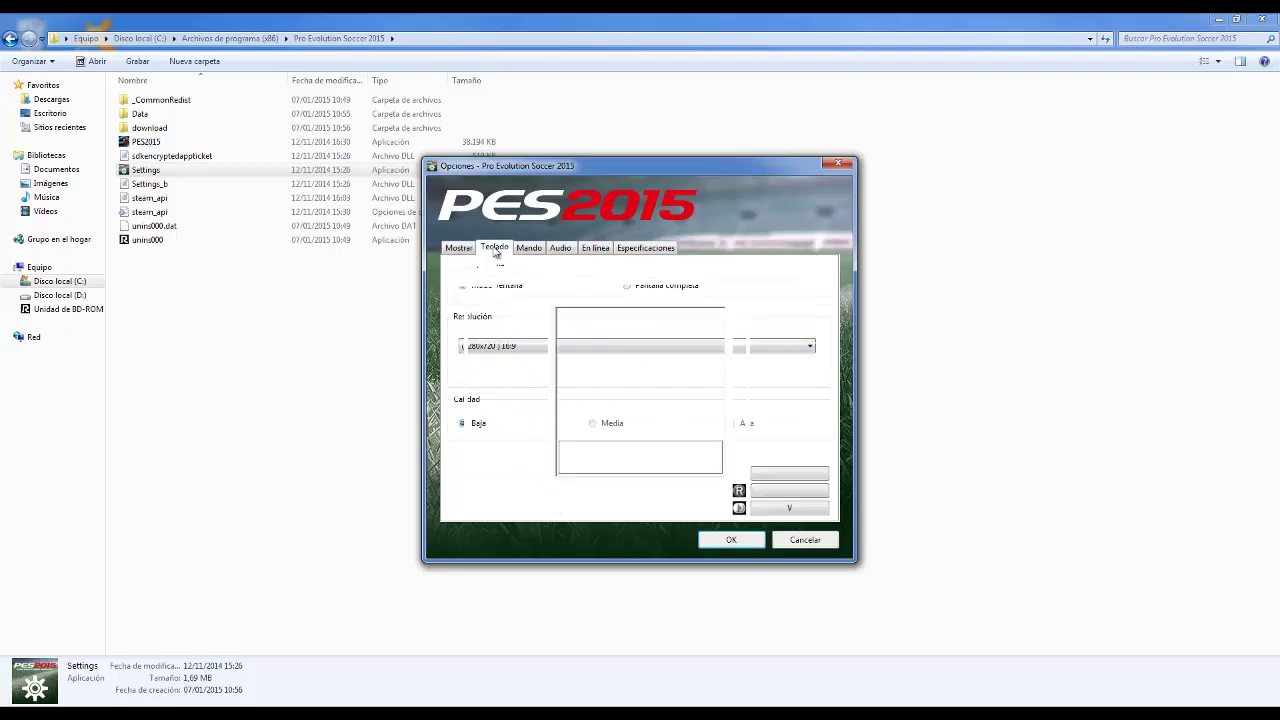
pyautogui.click(546, 249)
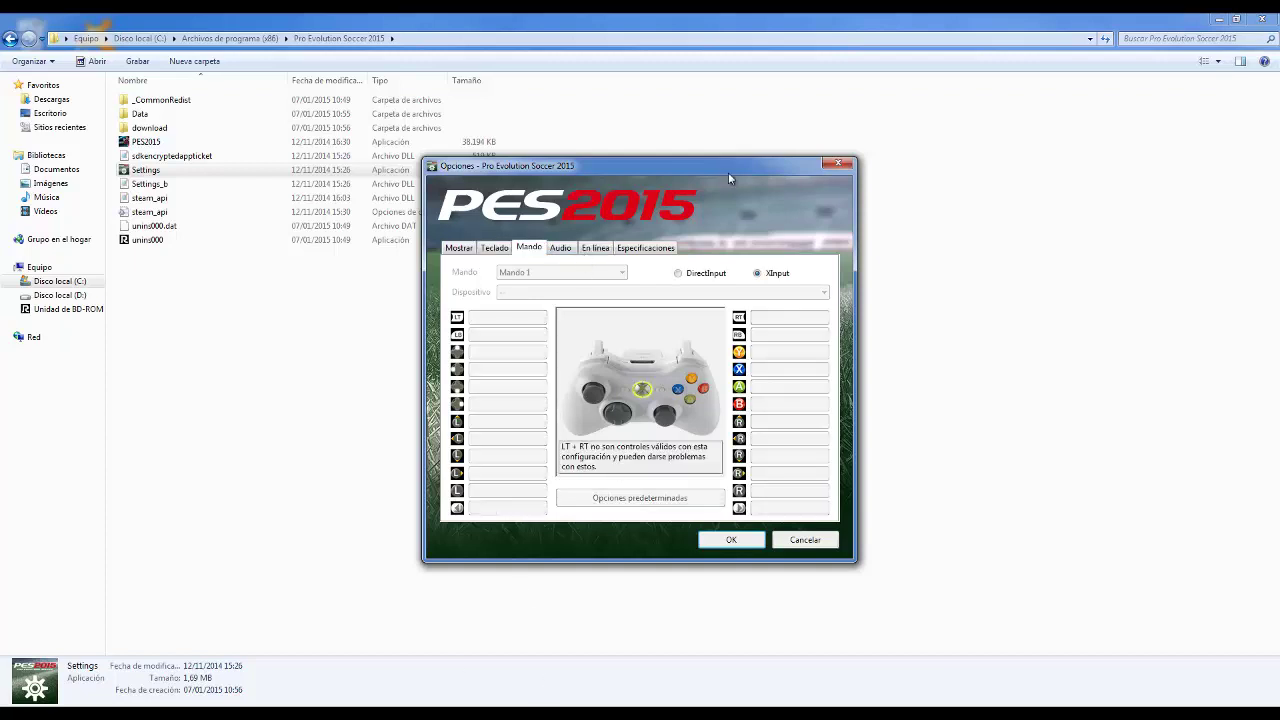
pyautogui.click(561, 250)
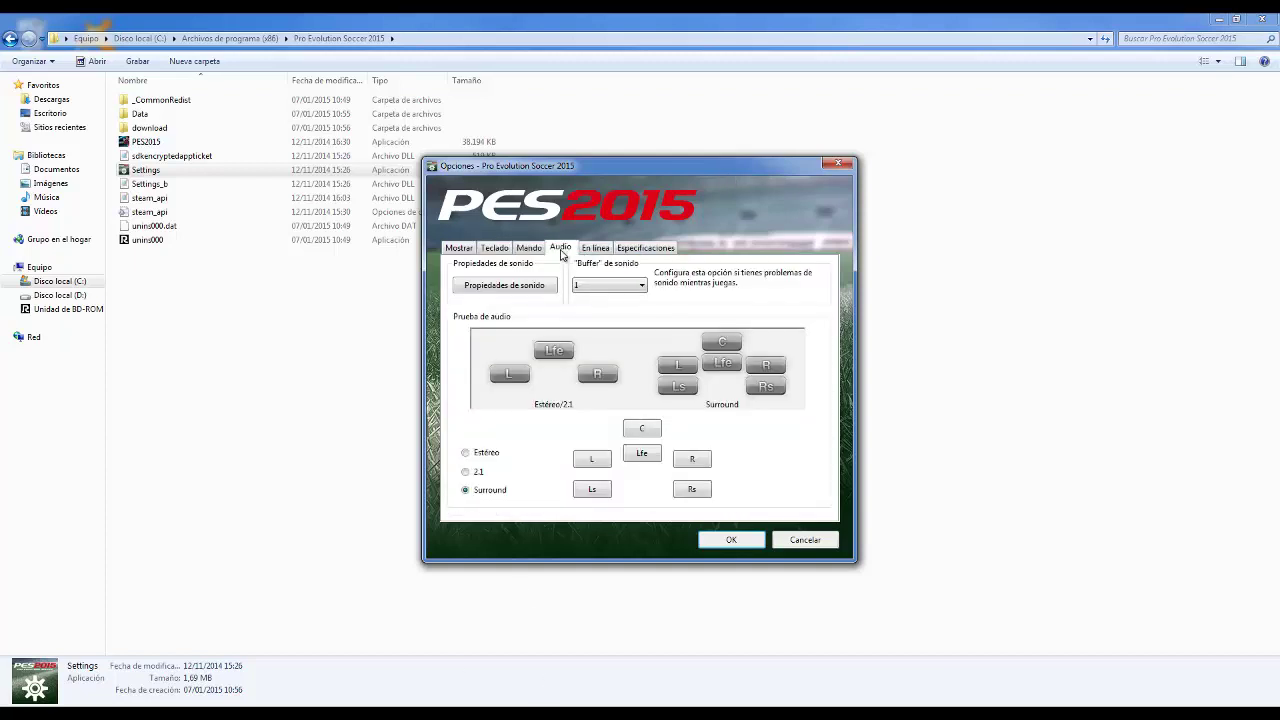
pyautogui.click(605, 251)
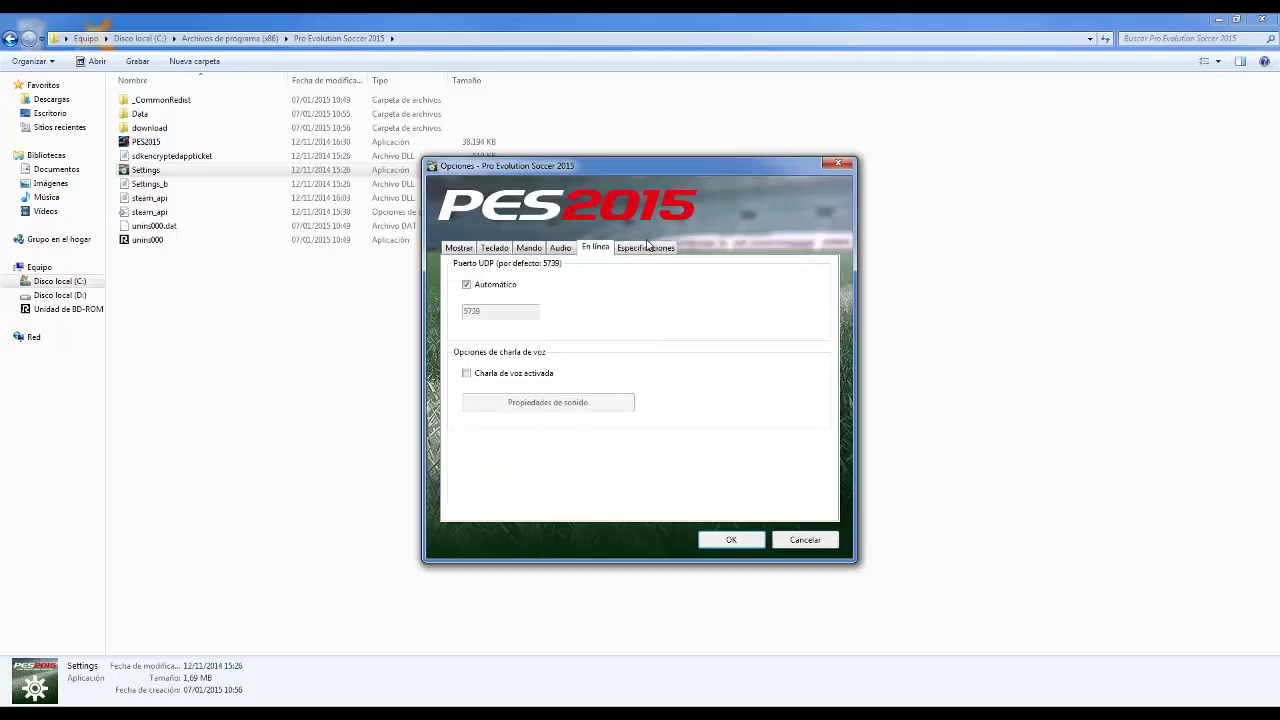
pyautogui.click(646, 247)
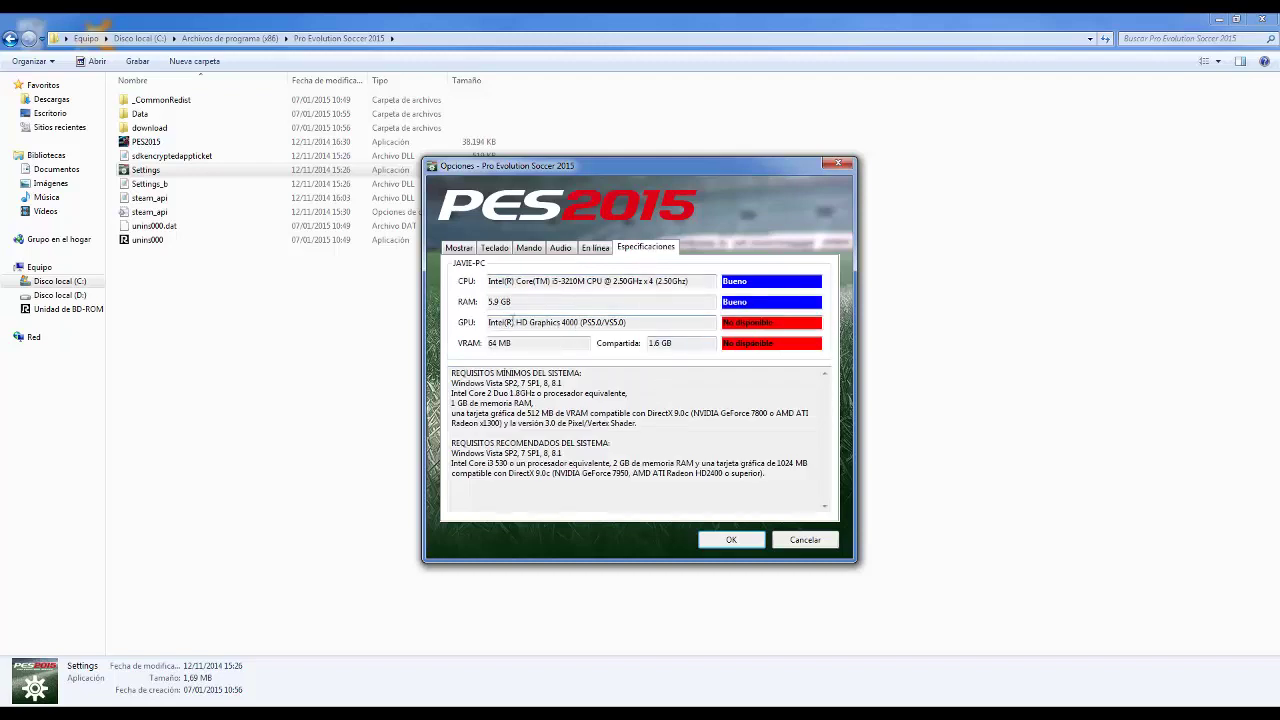
pyautogui.moveTo(636, 320); pyautogui.dragTo(516, 322)
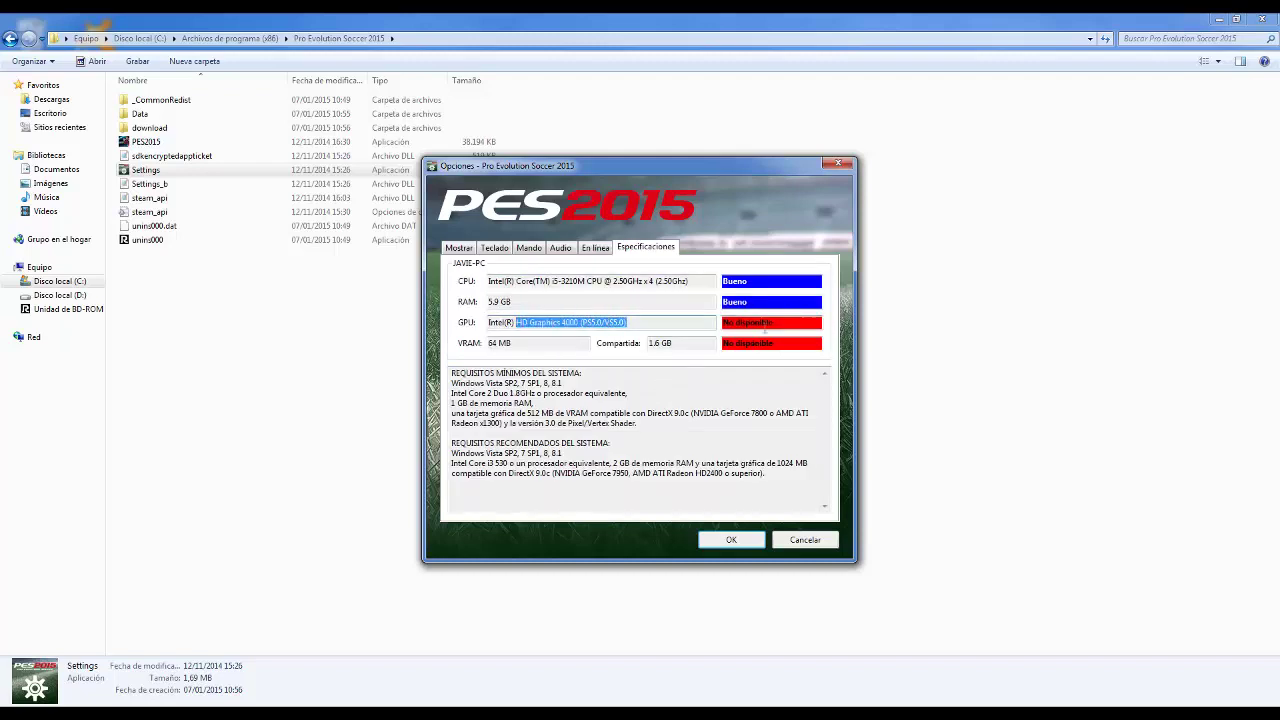
pyautogui.click(516, 322)
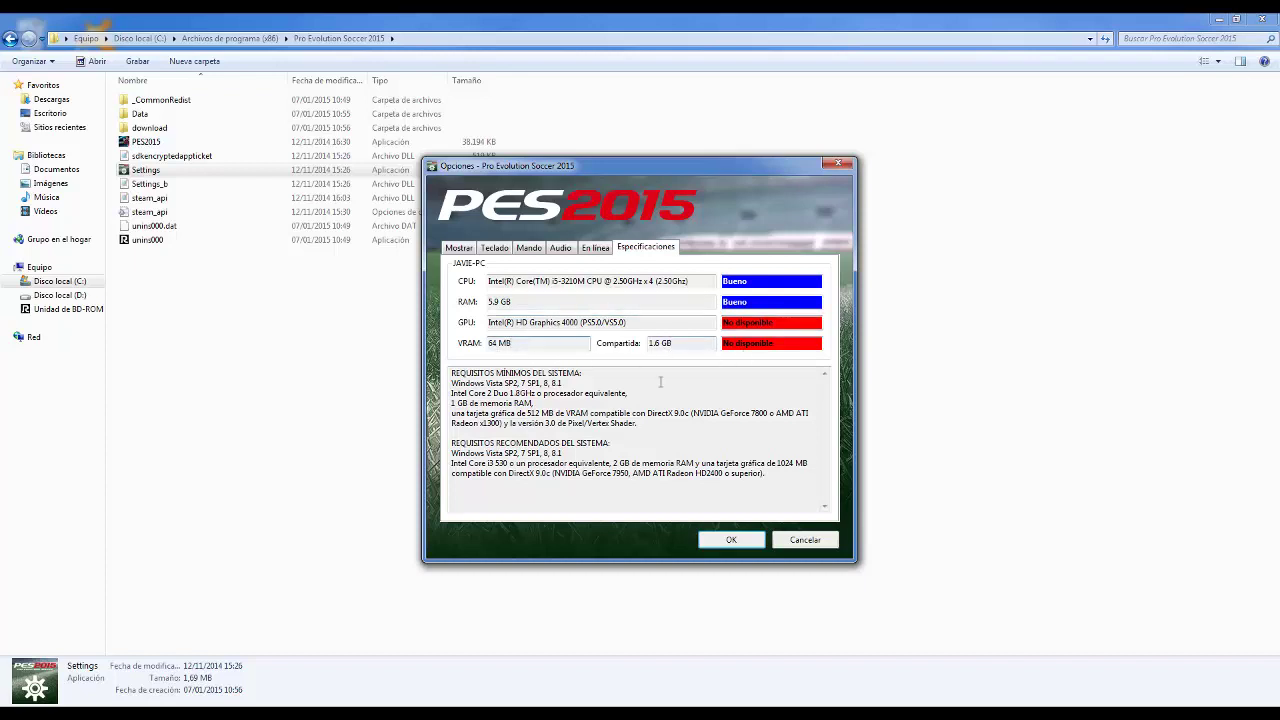
# Go over the display, control, audio, online and specification settings once more and save the game options
pyautogui.click(456, 249)
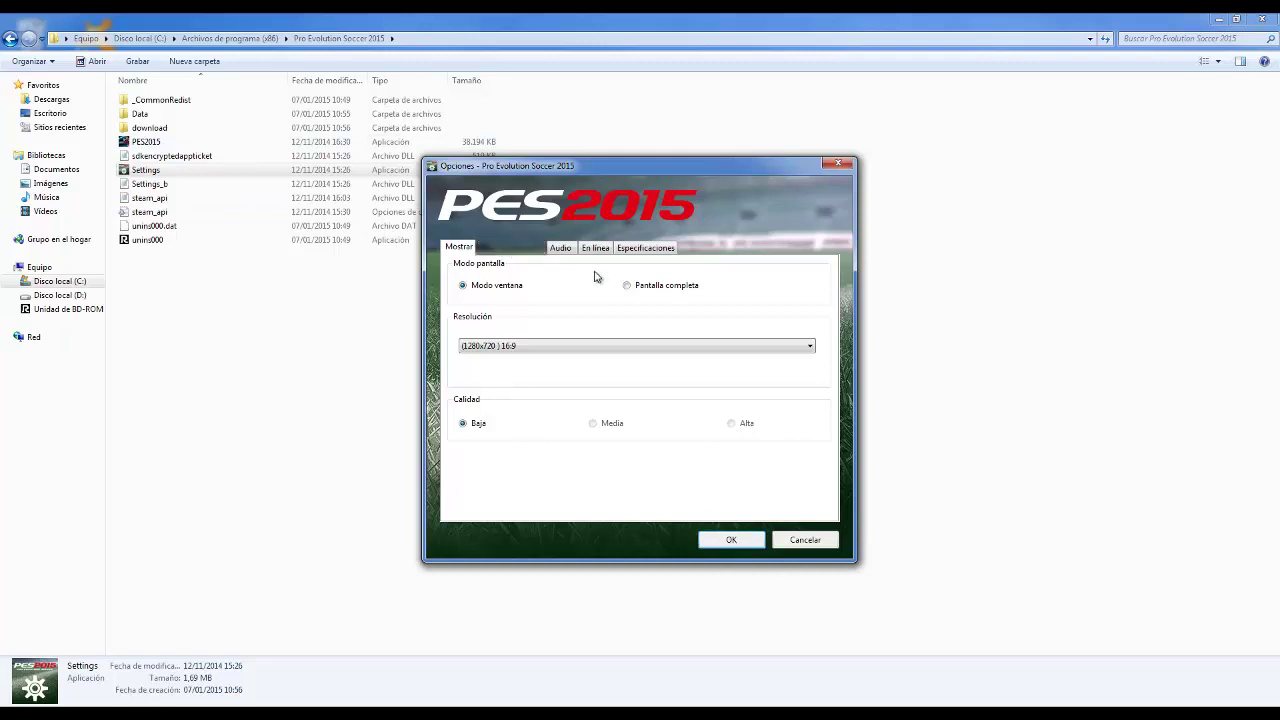
pyautogui.click(652, 248)
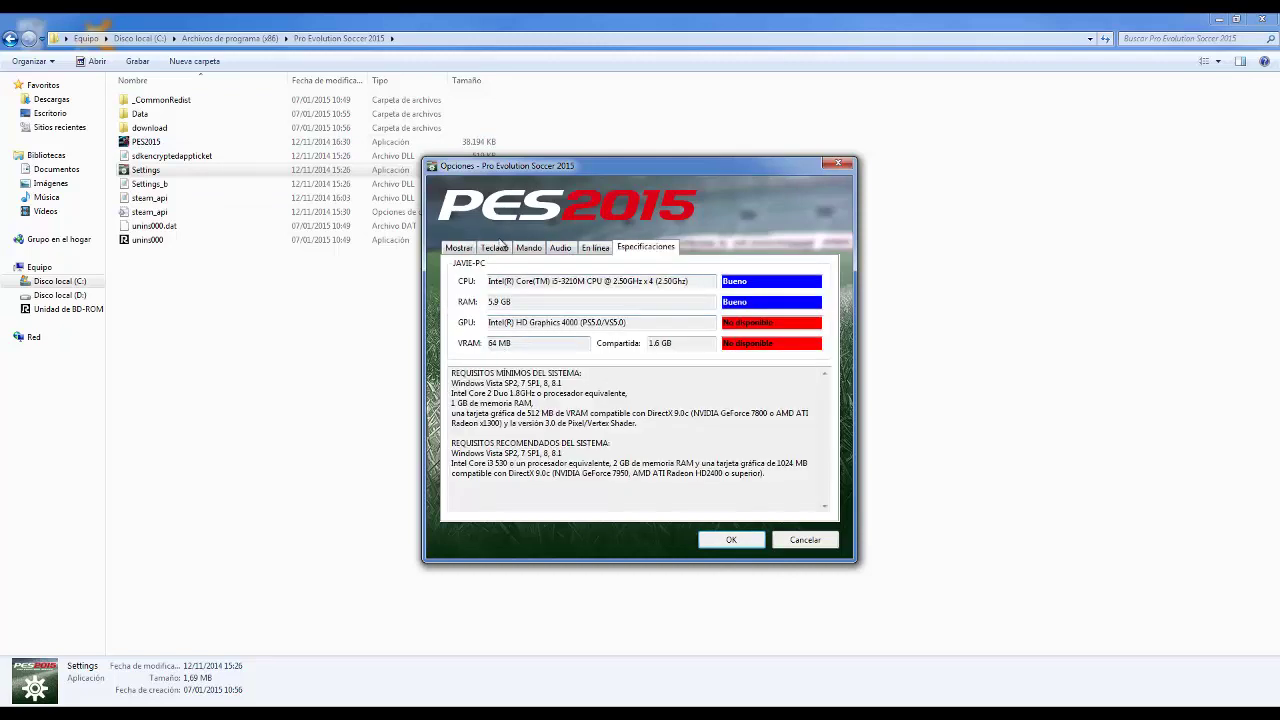
pyautogui.click(463, 250)
pyautogui.click(486, 249)
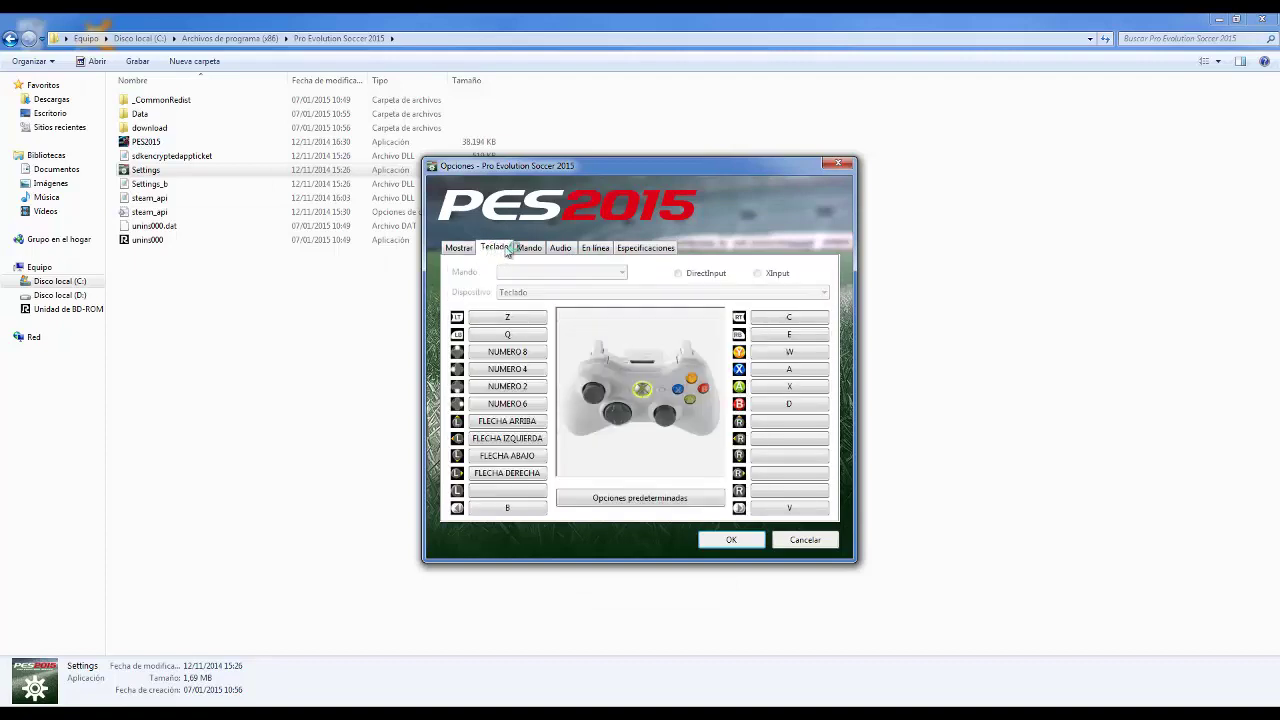
pyautogui.click(528, 249)
pyautogui.click(562, 249)
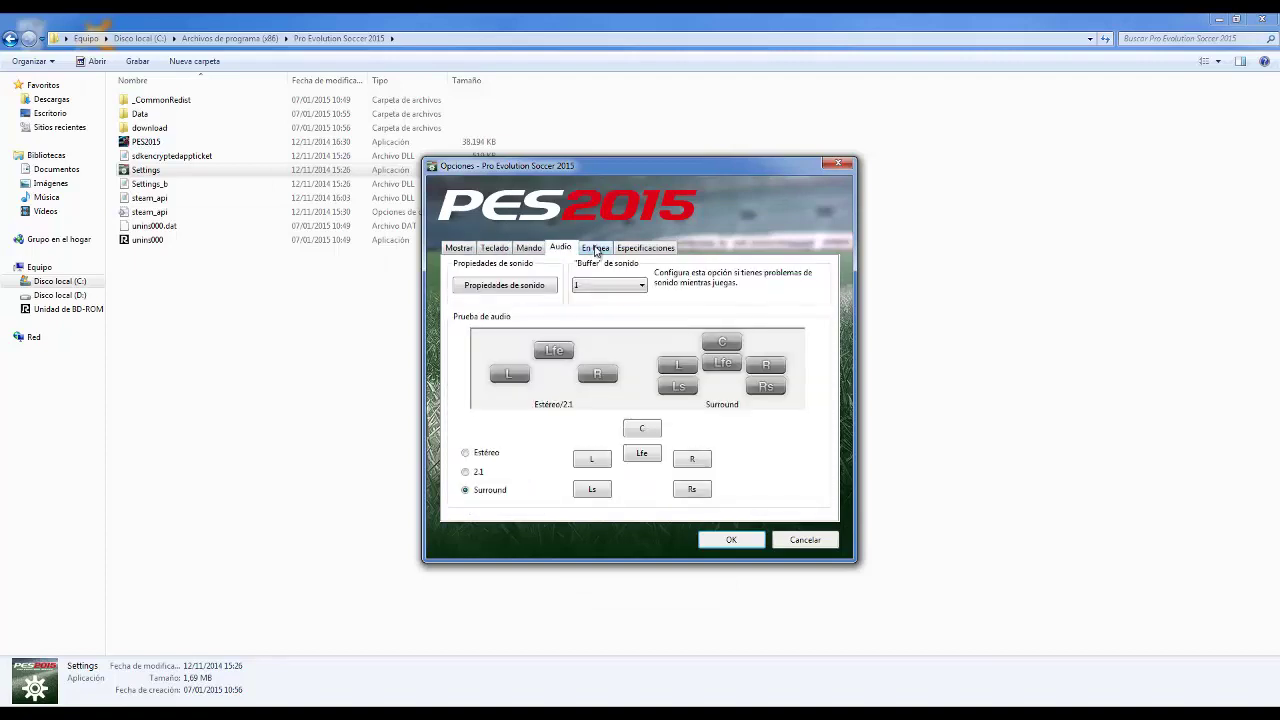
pyautogui.click(598, 249)
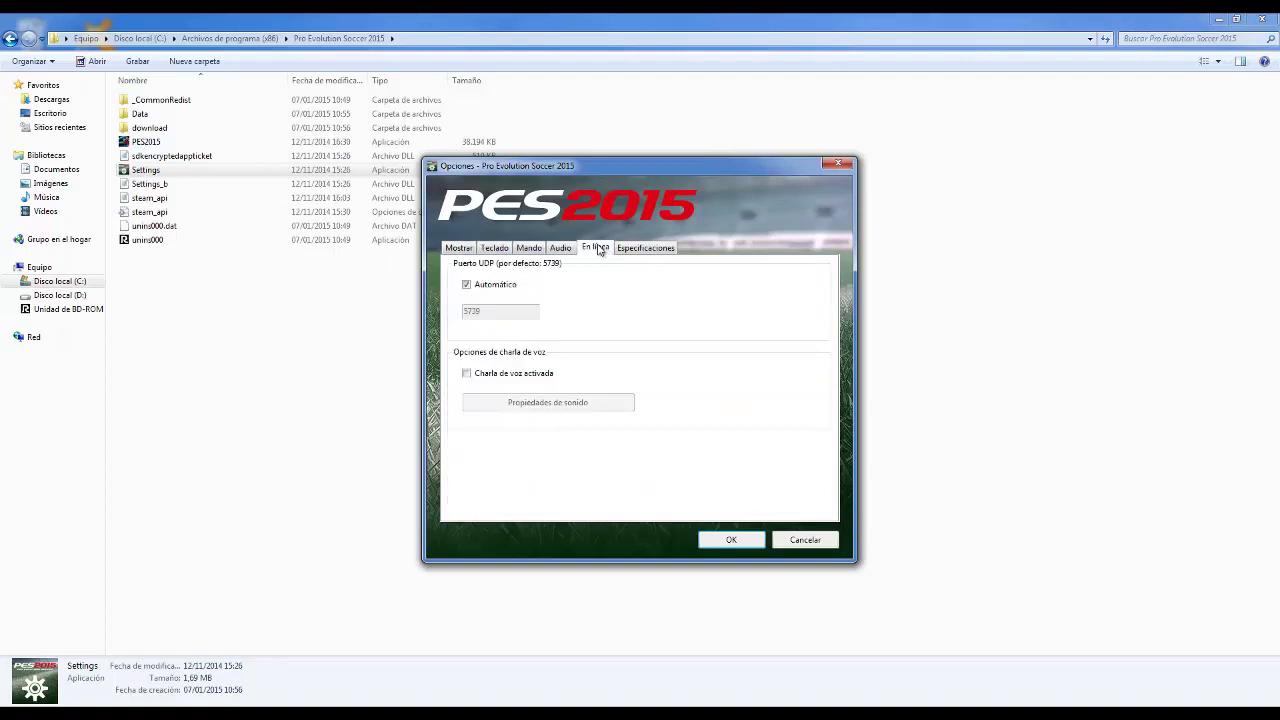
pyautogui.click(641, 249)
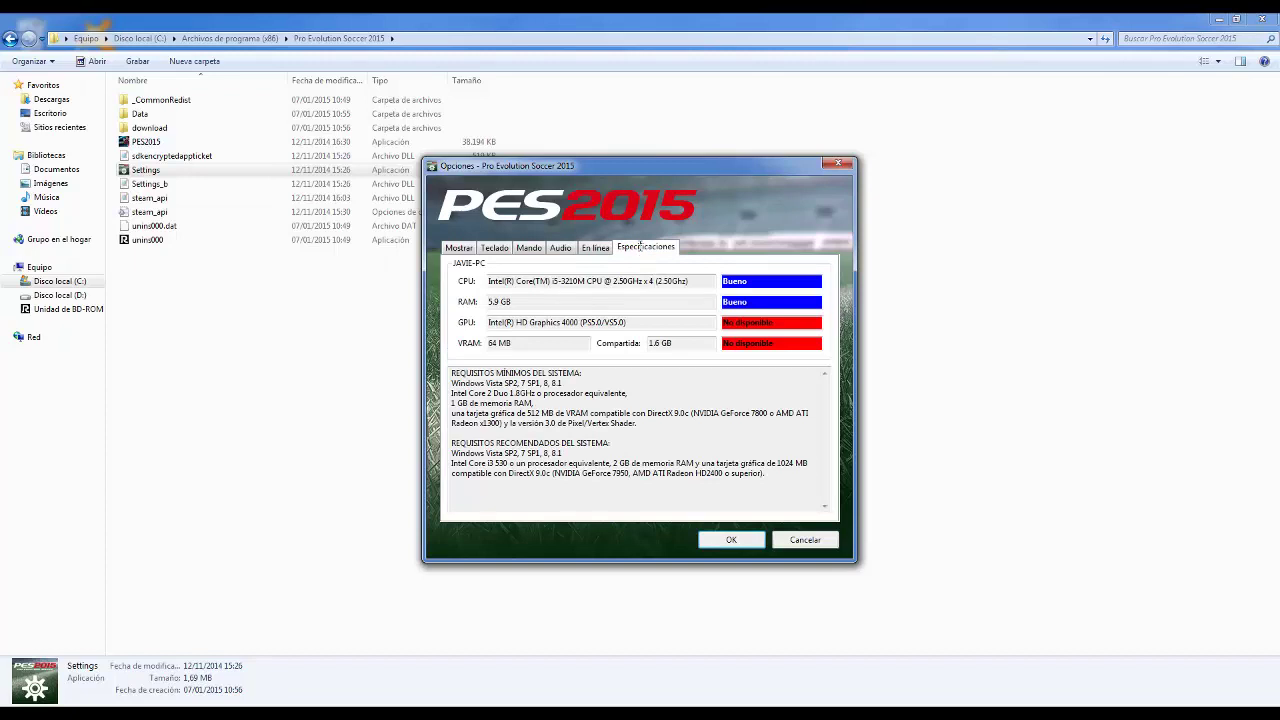
pyautogui.click(731, 541)
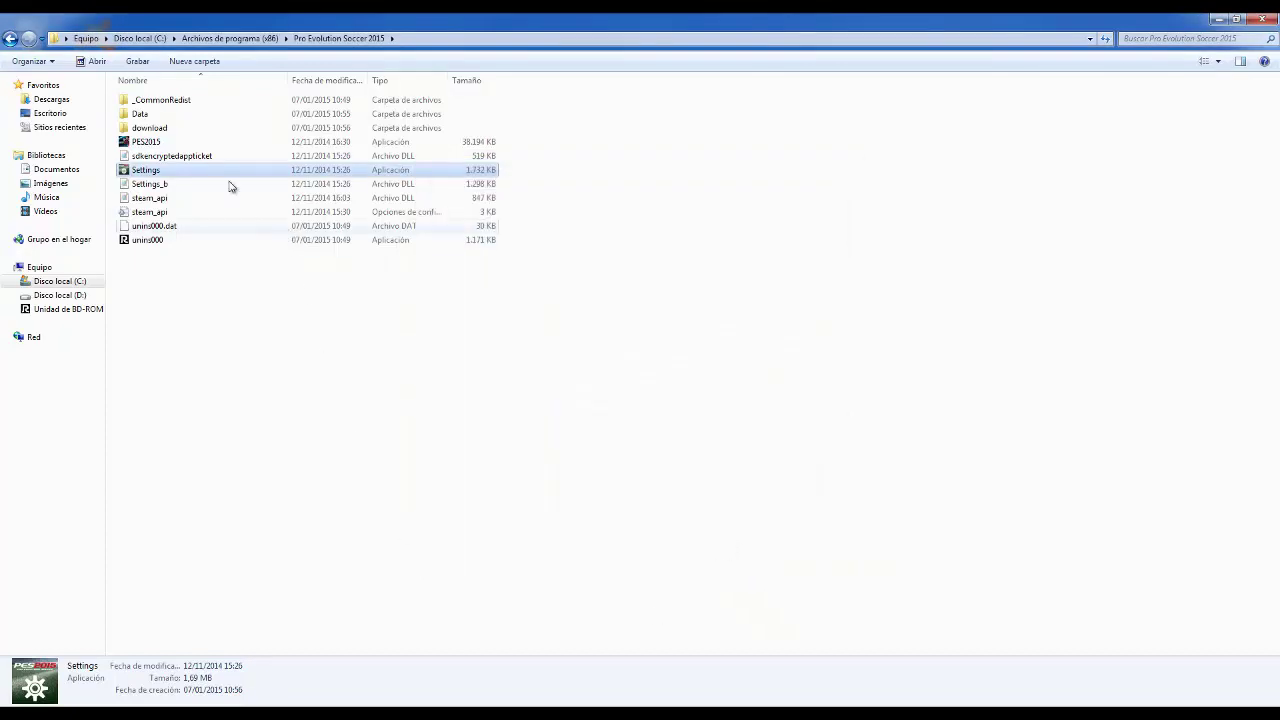
# Run PES2015 as administrator, with the on-screen keyboard minimized, and skip the minimum system requirements warning
pyautogui.doubleClick(175, 142)
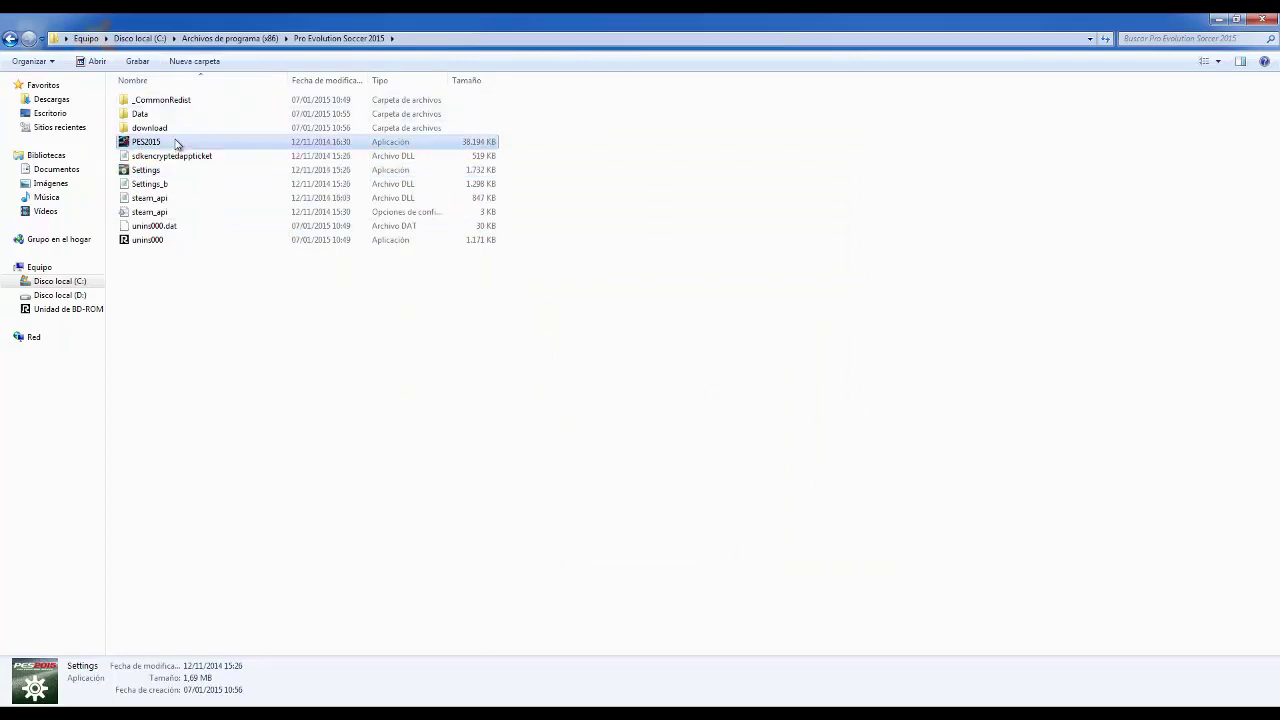
pyautogui.rightClick(175, 142)
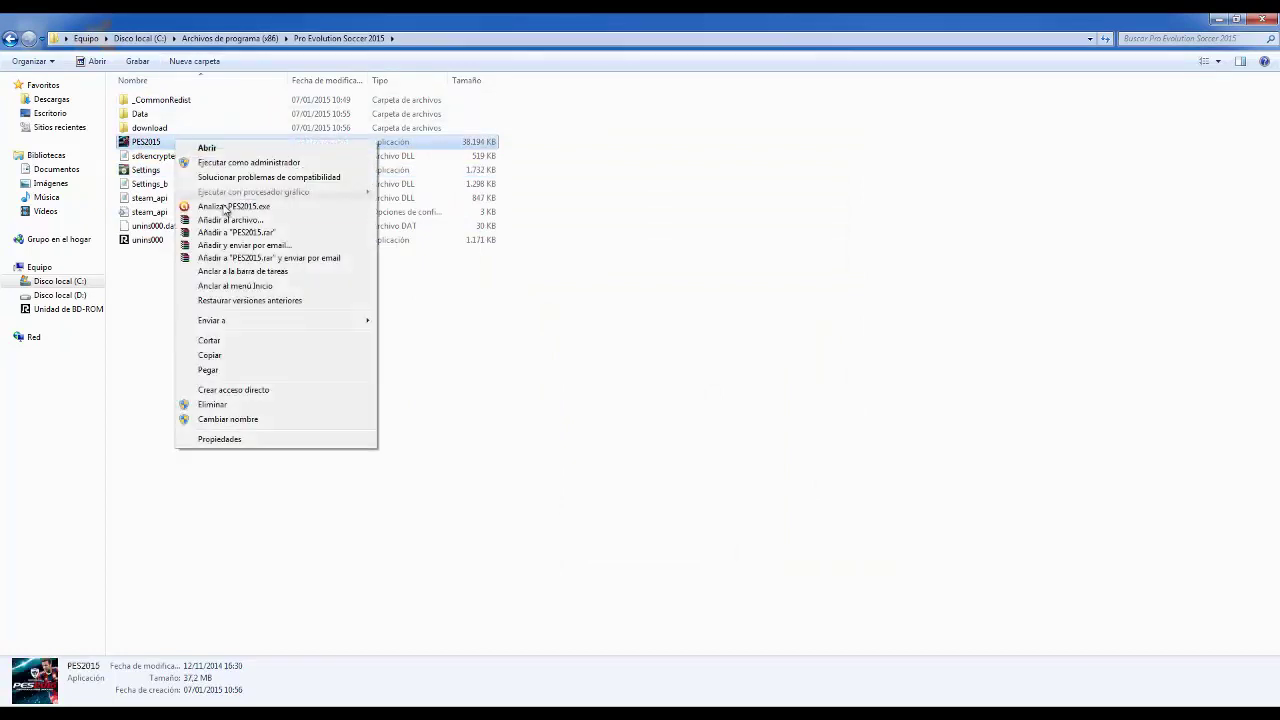
pyautogui.click(249, 163)
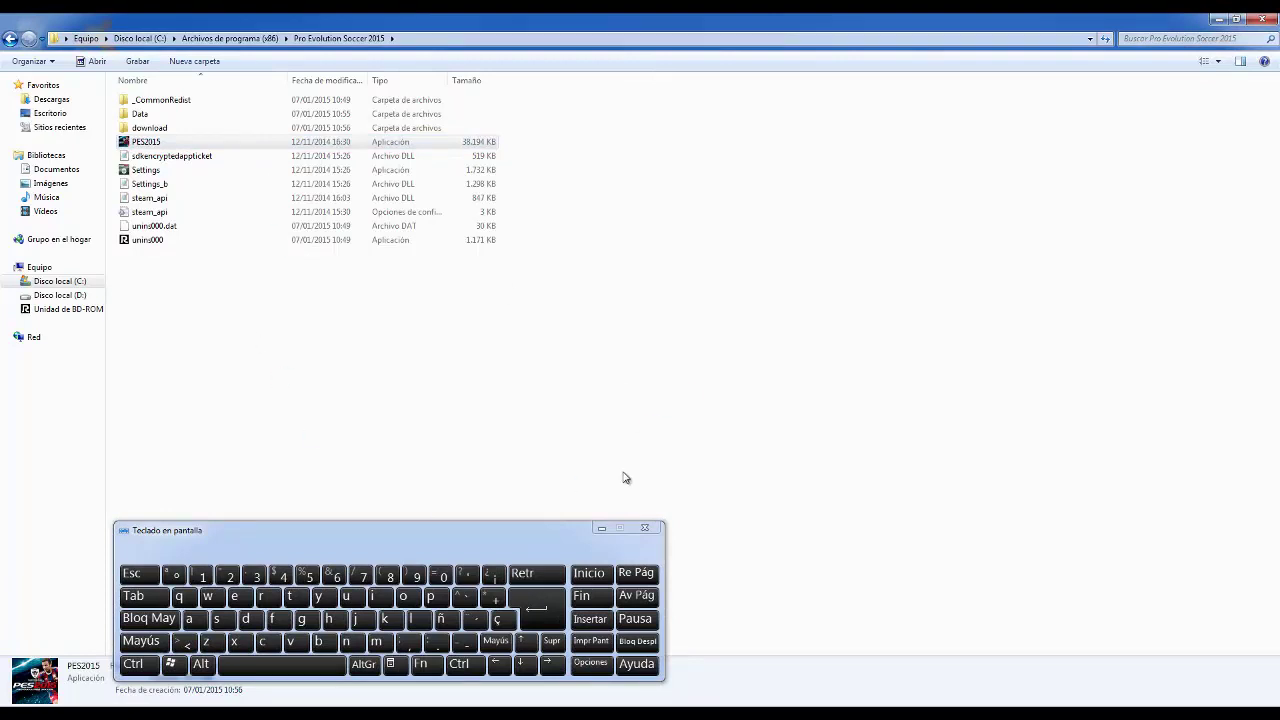
pyautogui.click(599, 530)
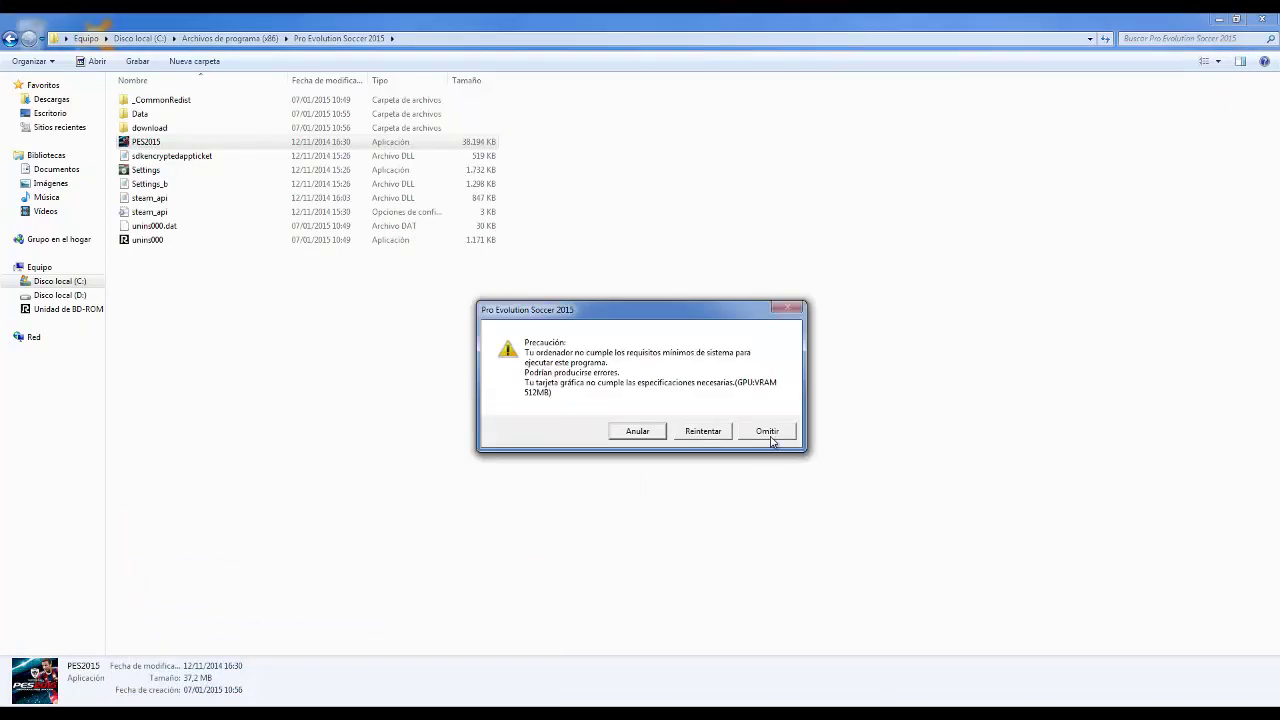
pyautogui.click(769, 437)
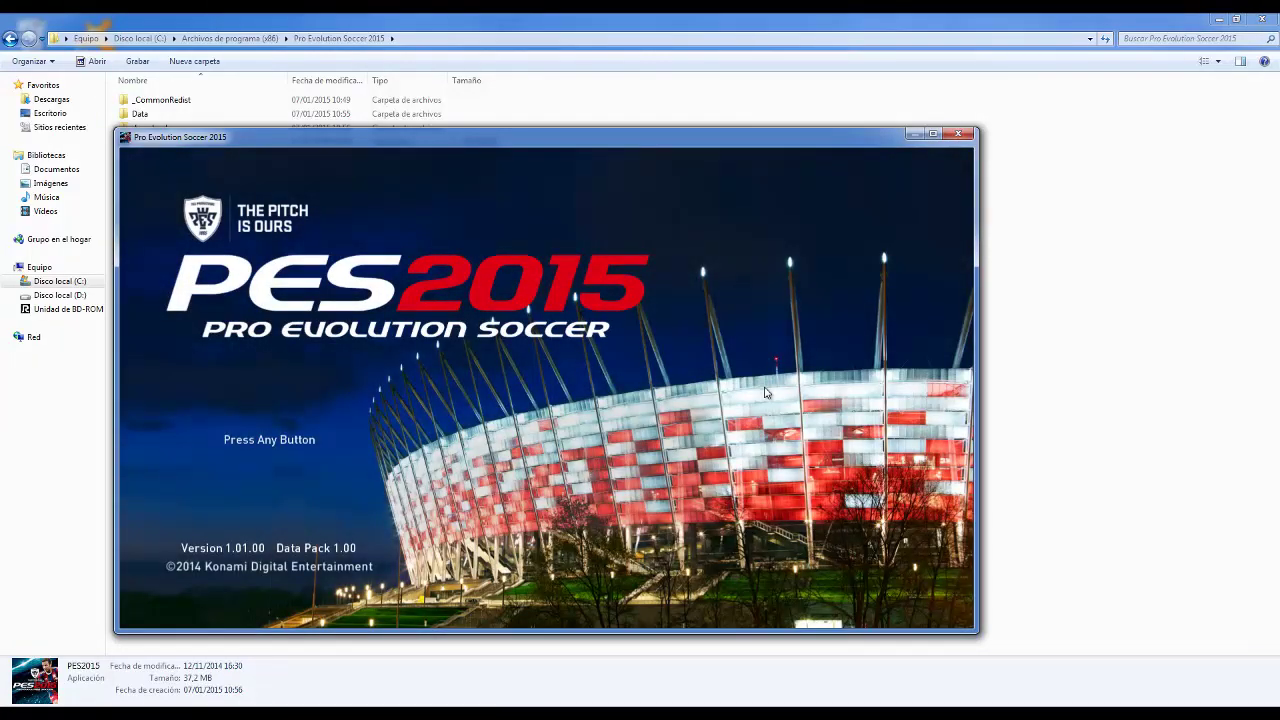
# Continue past the game's title screen and open the Exhibition Match options in the Match section
pyautogui.press('Return')
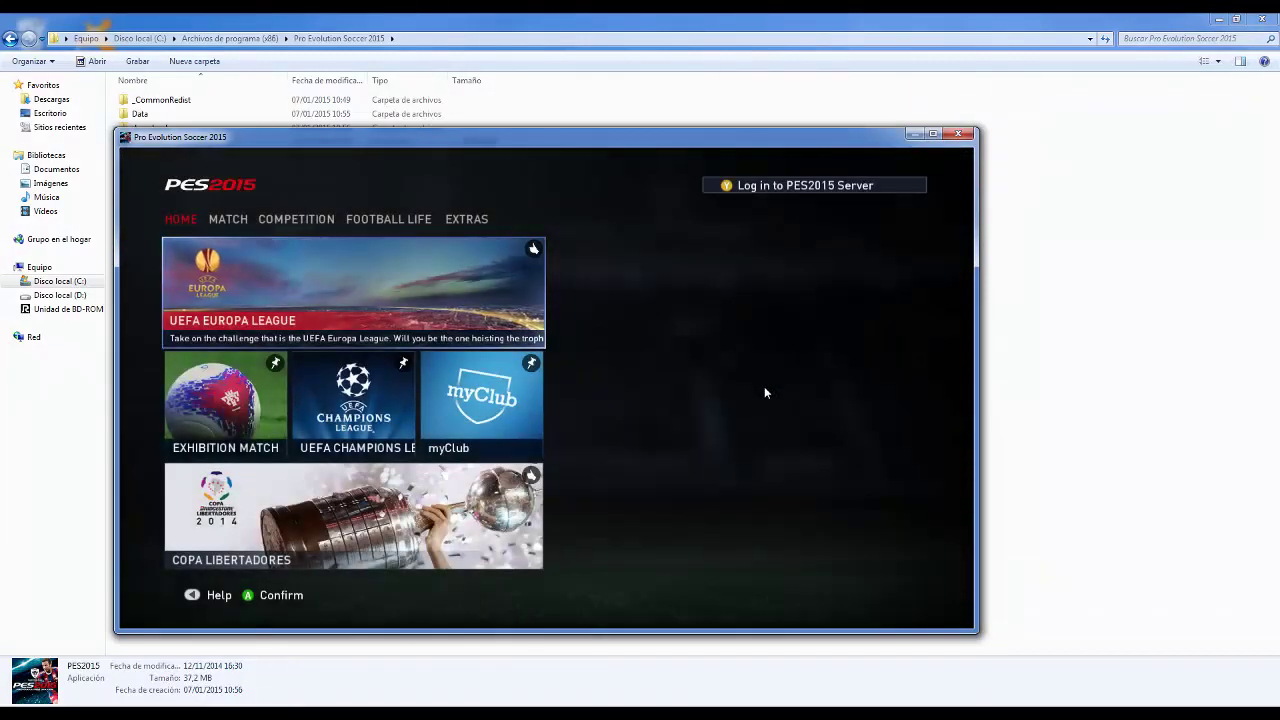
pyautogui.press('Right')
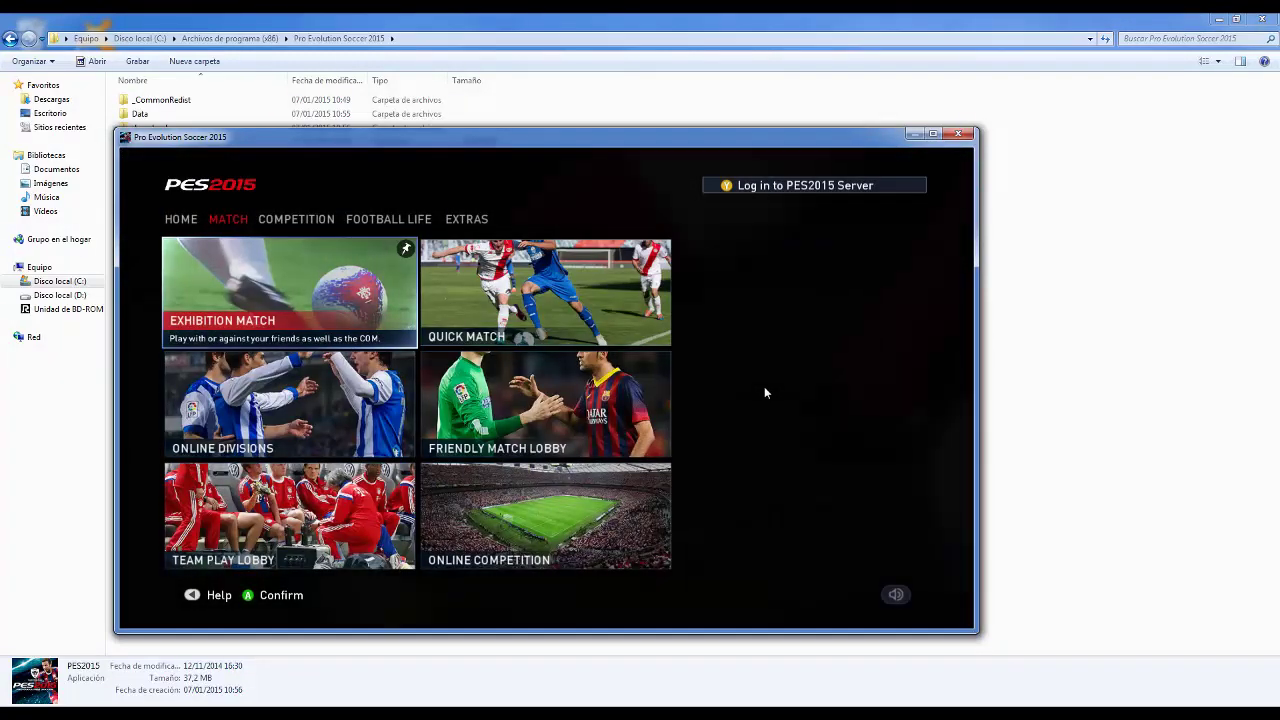
pyautogui.press('Return')
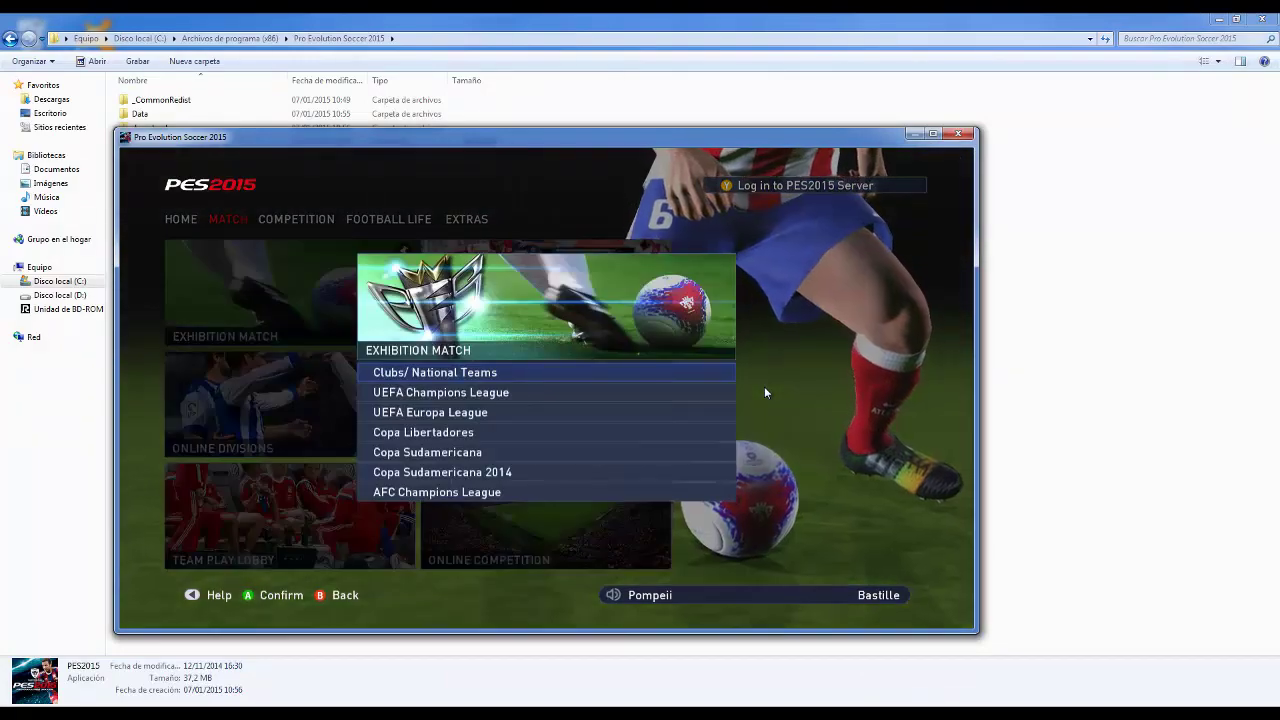
# Set up a UEFA Champions League exhibition match between AT. MADRID and NORTH LONDON at Home Ground and kick off
pyautogui.press('Return')
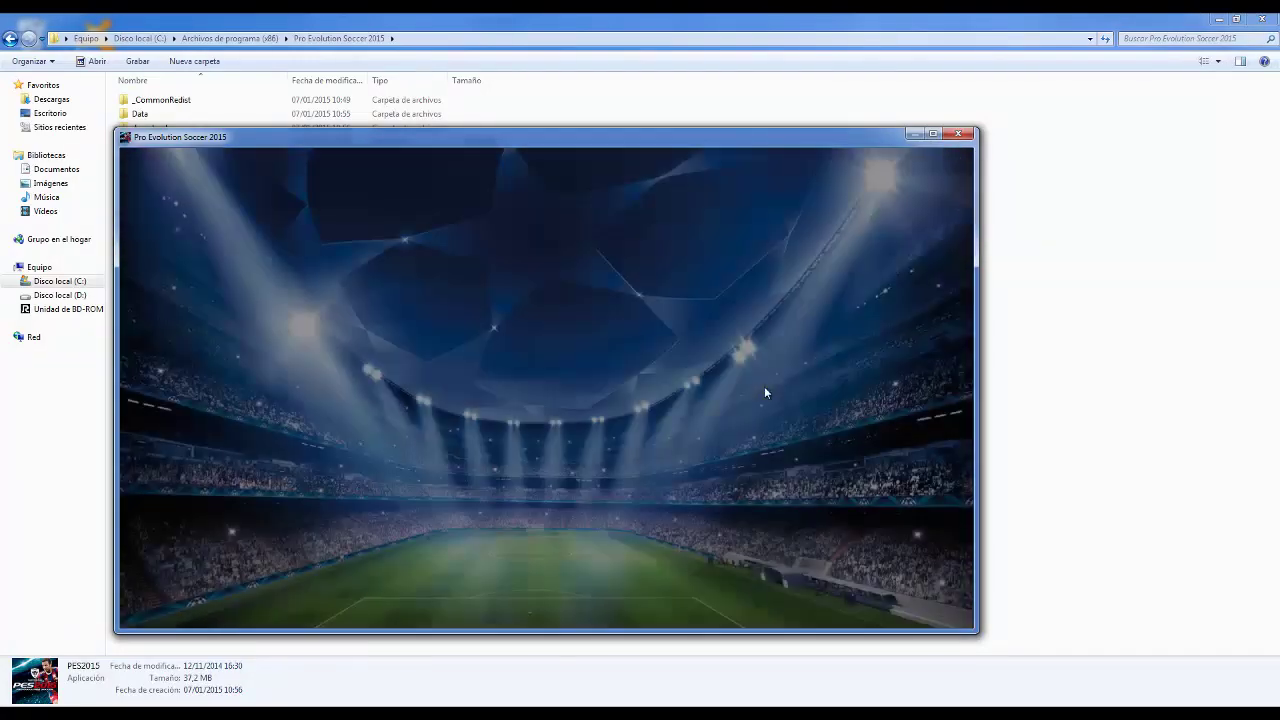
pyautogui.press('Return')
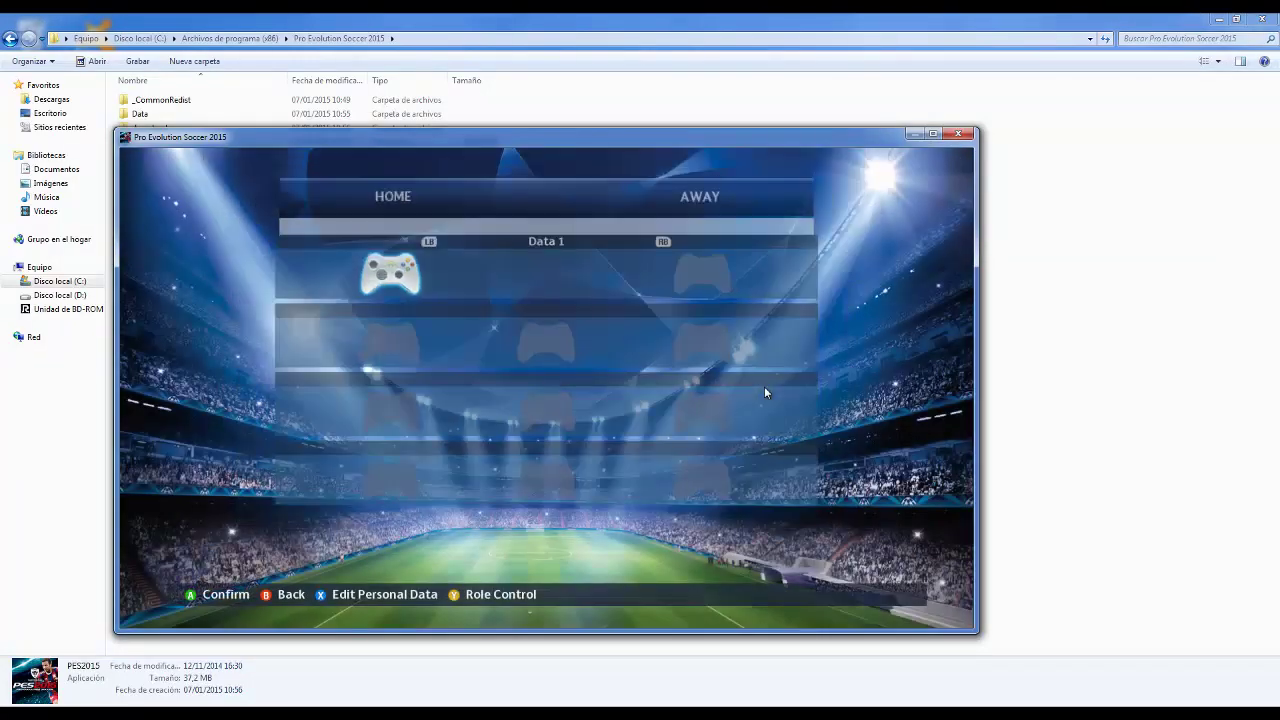
pyautogui.press('Return')
pyautogui.press('Return')
pyautogui.press('Return')
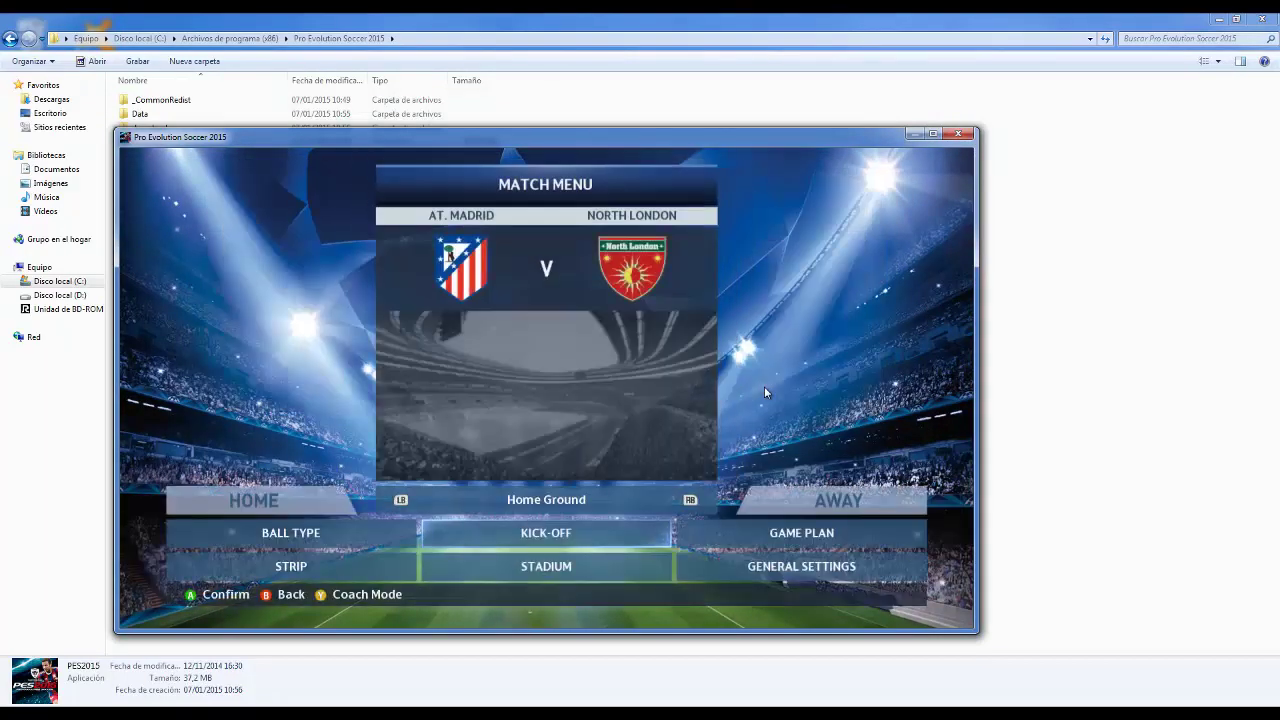
pyautogui.press('Return')
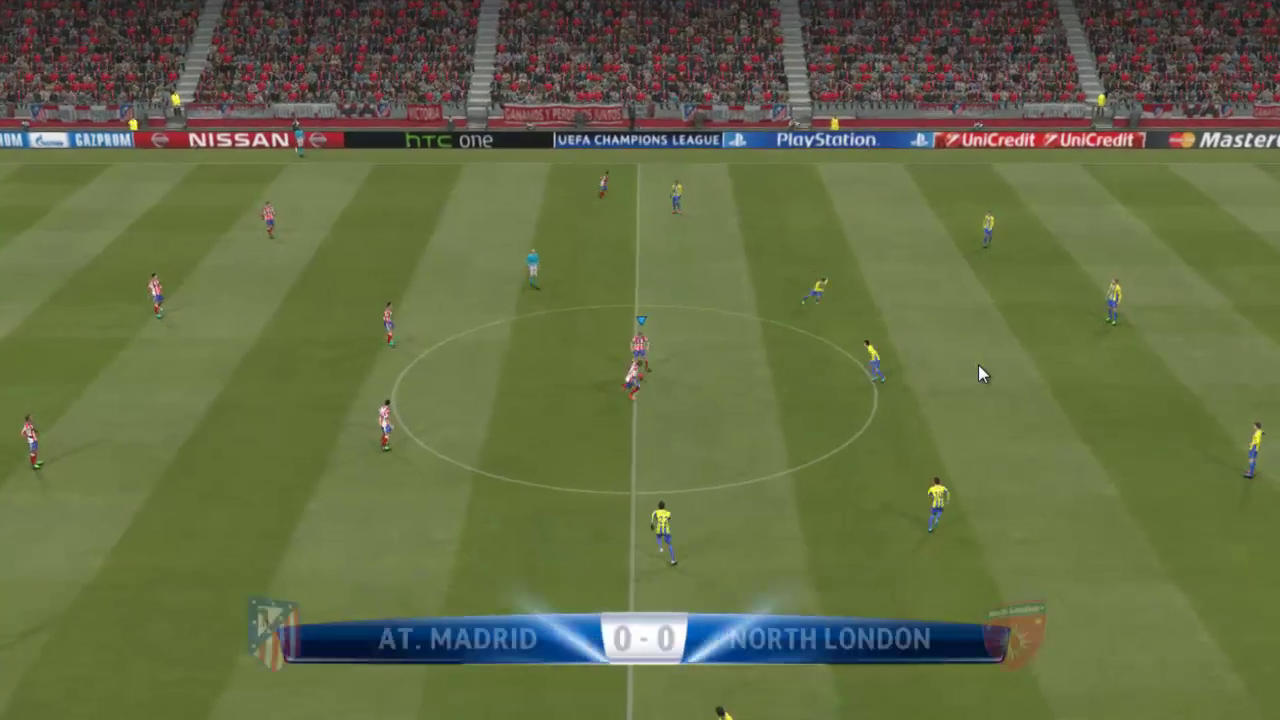
# Play the opening minutes, pause the match and open System Settings from the Pause Menu
pyautogui.press('a')
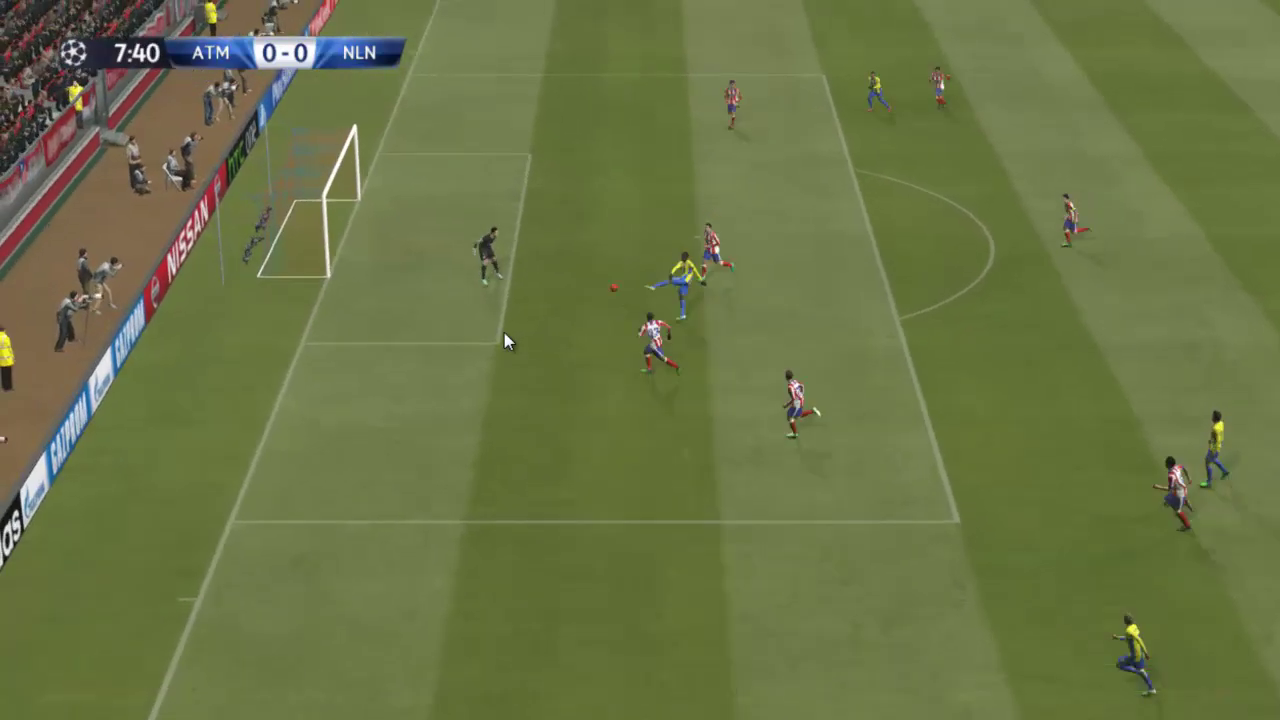
pyautogui.press('Escape')
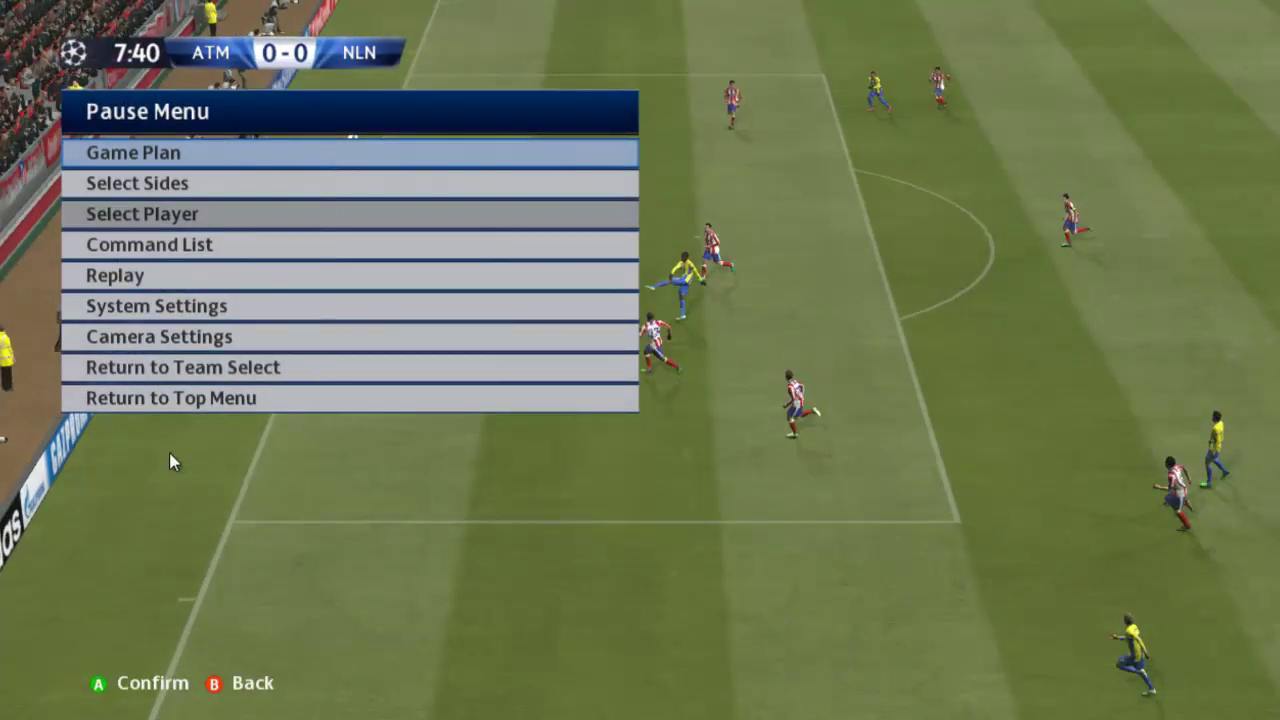
pyautogui.press('Down')
pyautogui.press('Down')
pyautogui.press('Down')
pyautogui.press('Down')
pyautogui.press('Down')
pyautogui.press('Up')
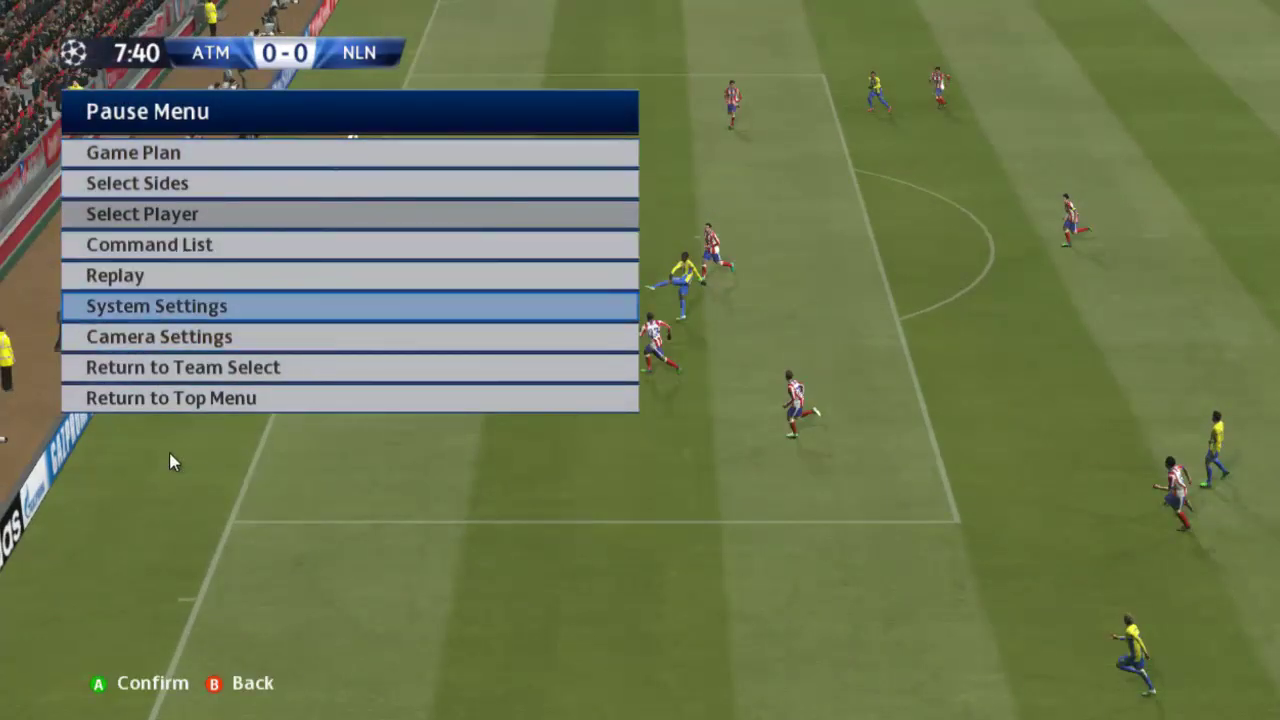
pyautogui.press('Escape')
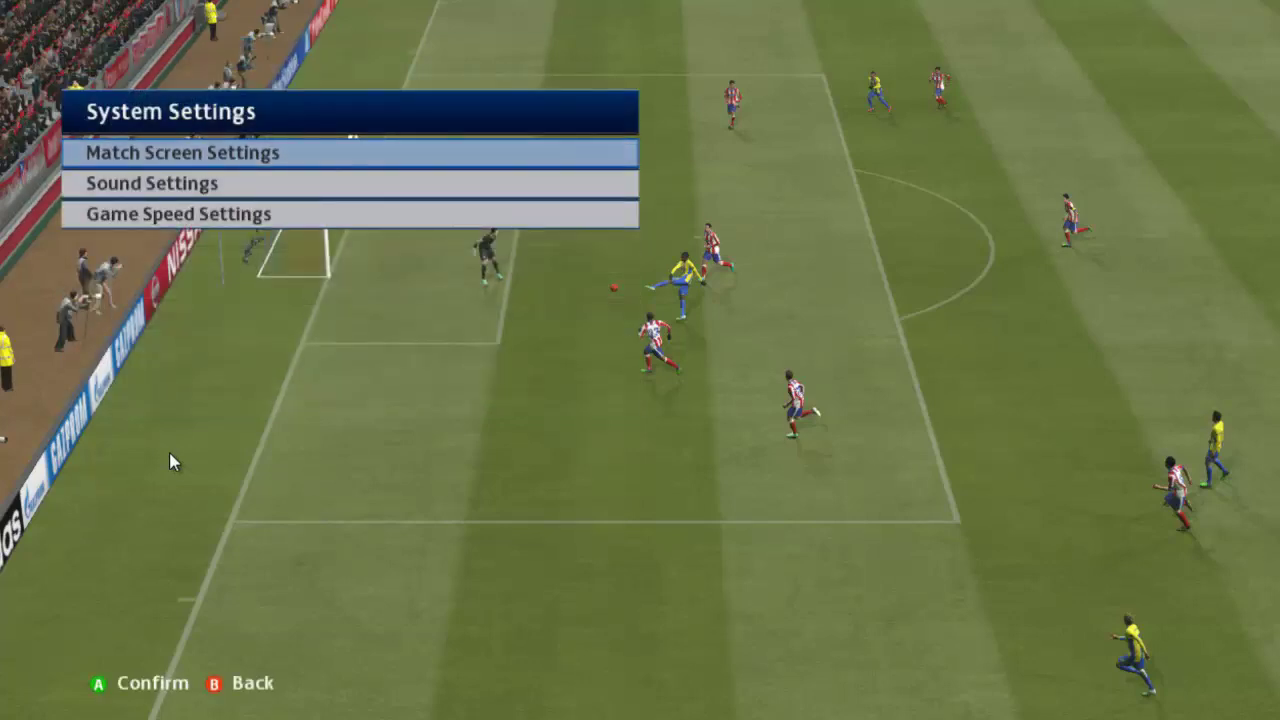
# Leave System Settings, switch the game to windowed display and quit the paused match to the top menu
pyautogui.press('Escape')
pyautogui.hotkey('alt', 'Return')
pyautogui.press('Up')
pyautogui.press('Up')
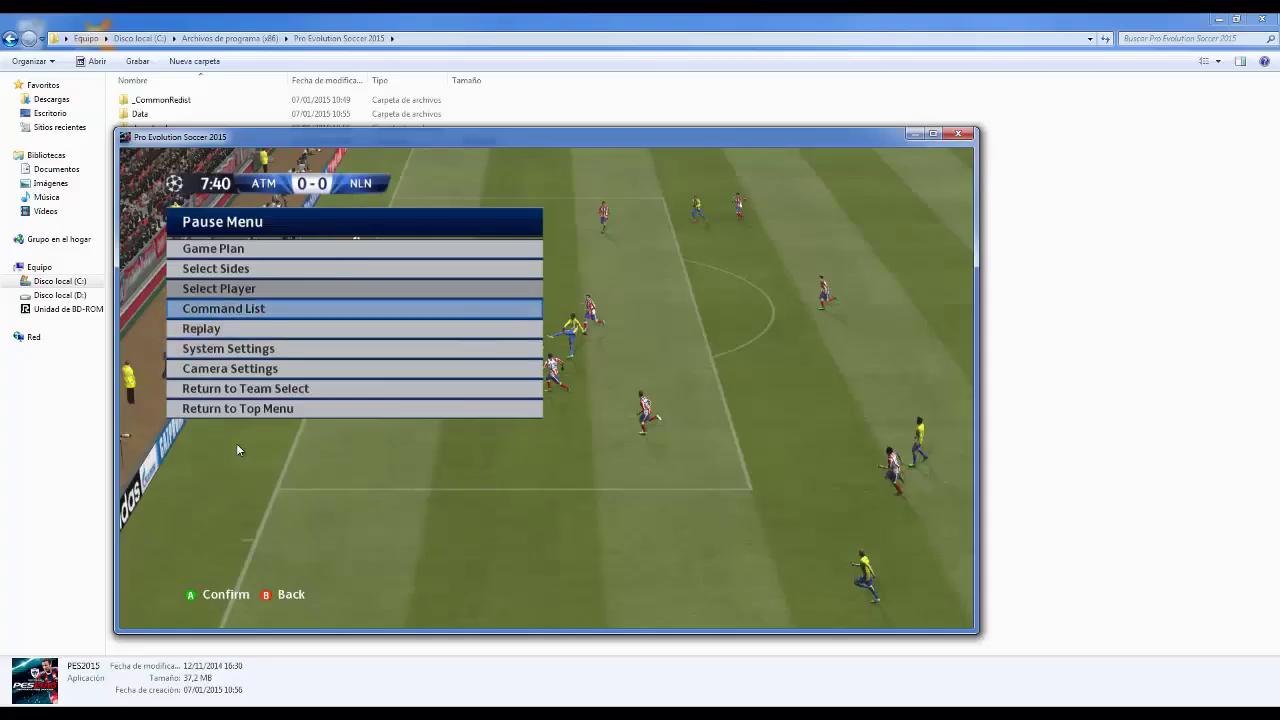
pyautogui.press('Up')
pyautogui.press('Up')
pyautogui.press('Up')
pyautogui.press('Up')
pyautogui.press('Escape')
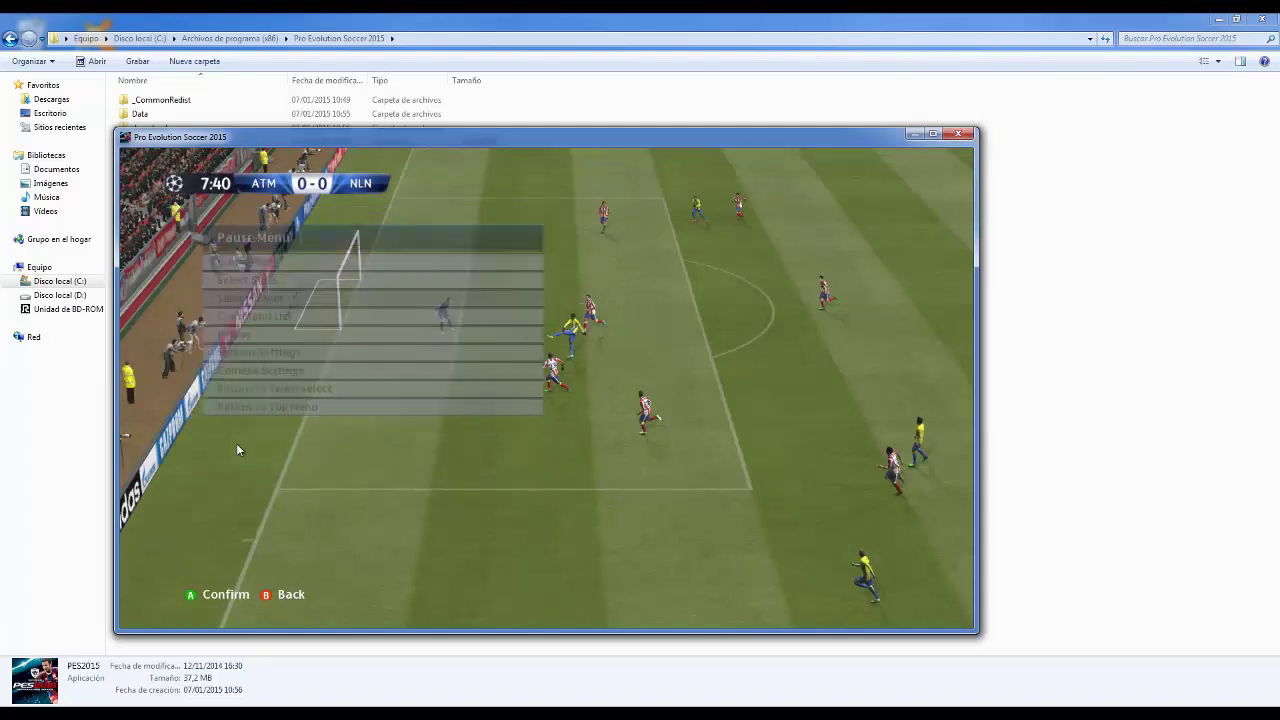
pyautogui.press('Left')
pyautogui.press('Return')
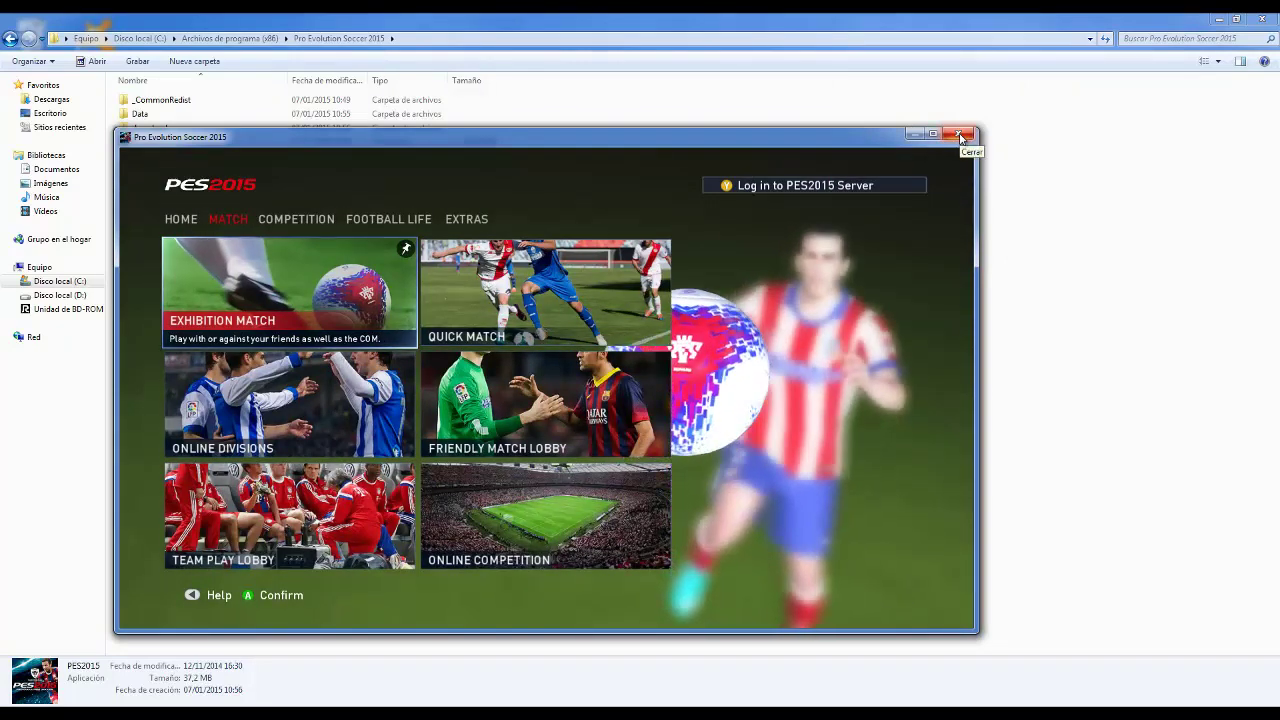
# Close the game and the Pro Evolution Soccer 2015 installation folder to return to the desktop
pyautogui.click(960, 137)
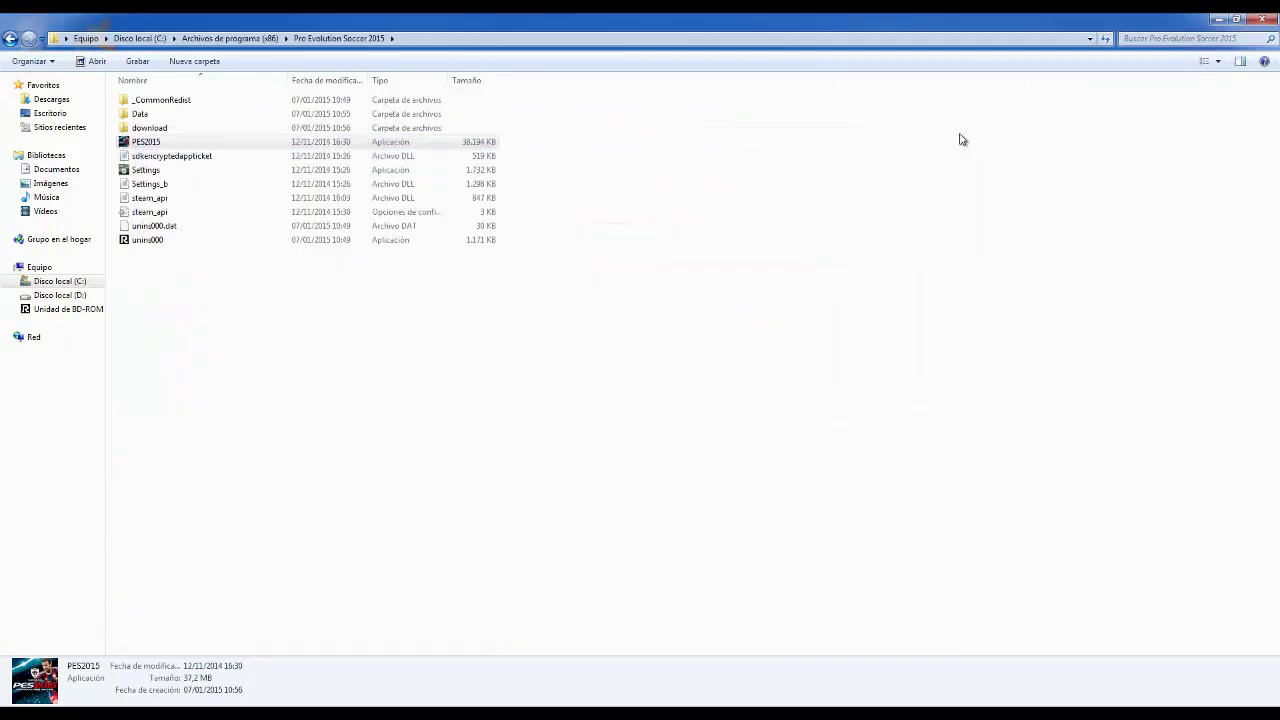
pyautogui.click(1269, 22)
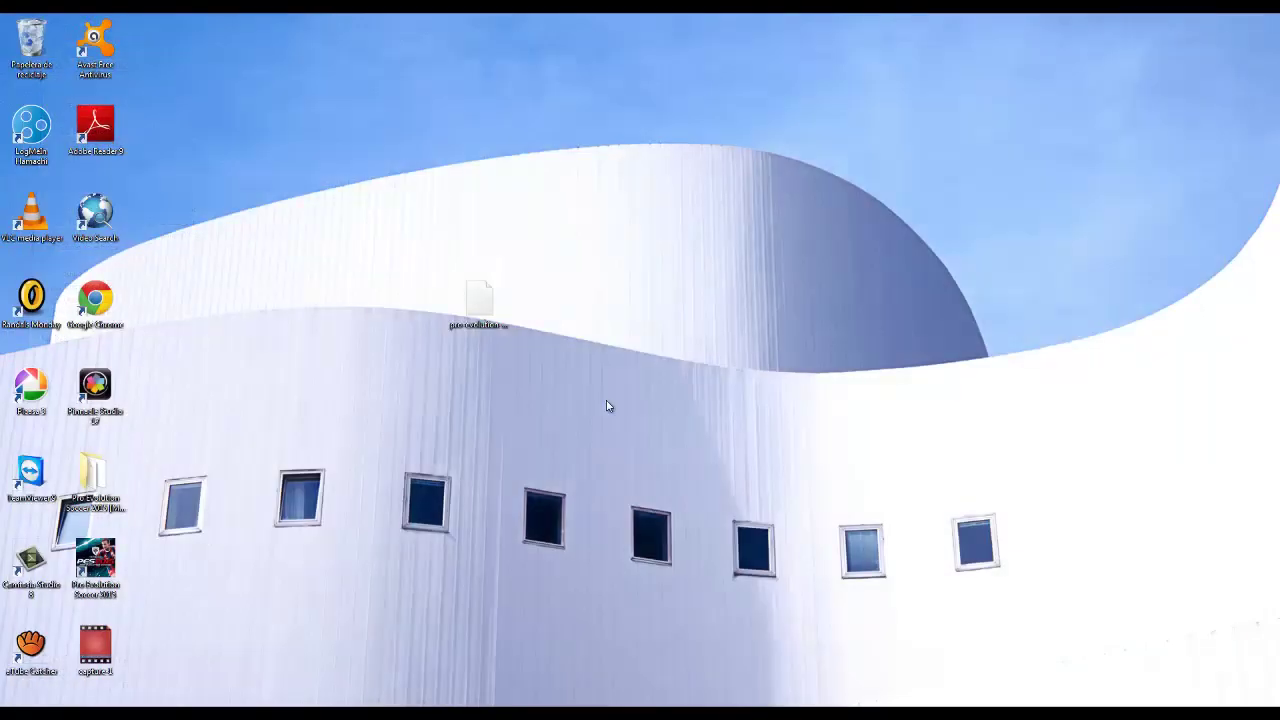